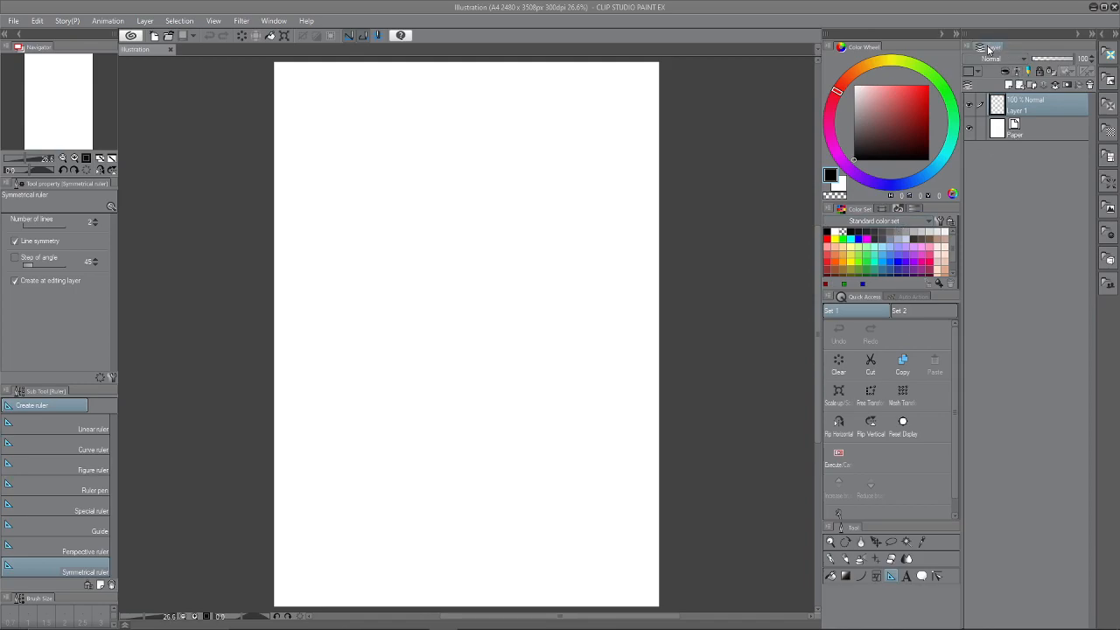
Step: Undock the layer list so that it floats beside the canvas
drag(998, 47, 809, 150)
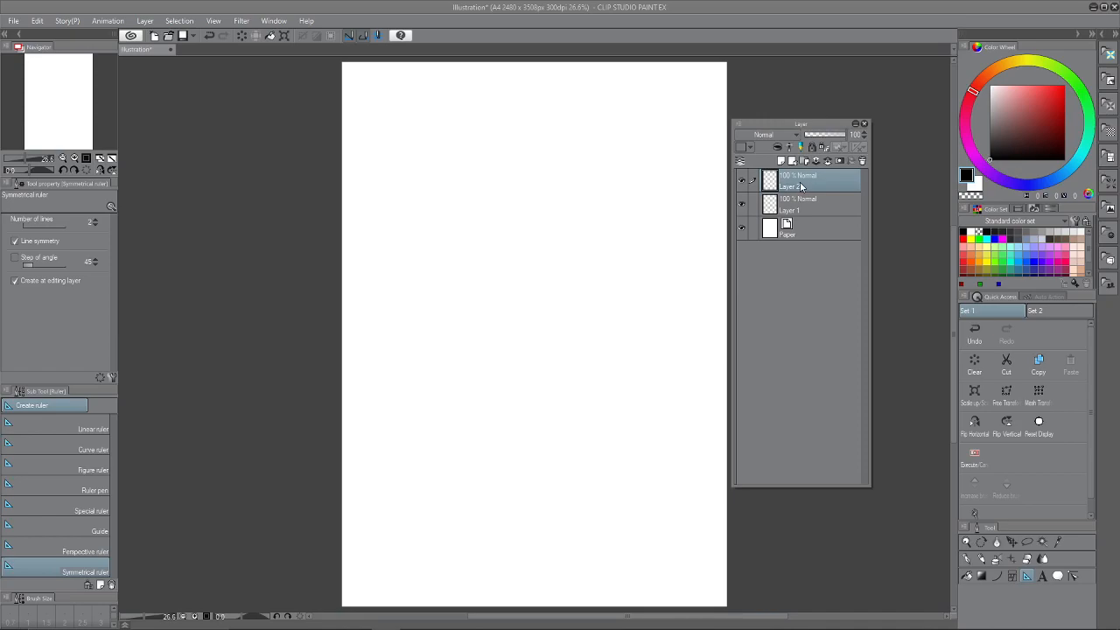
click(574, 281)
key(ctrl+z)
Step: Reduce the G-pen's brush size to 40 and draw a loose, looping spiral on Layer 2
key(p)
key([)
key([)
key([)
key([)
mouse_move(590, 191)
mouse_down()
mouse_move(522, 363)
mouse_move(555, 237)
mouse_move(493, 271)
mouse_move(532, 322)
mouse_up()
Step: Examine the pixels along the edge of the spiral's stroke at up to 3200% magnification
scroll(585, 285, up, 3)
scroll(584, 284, up, 2)
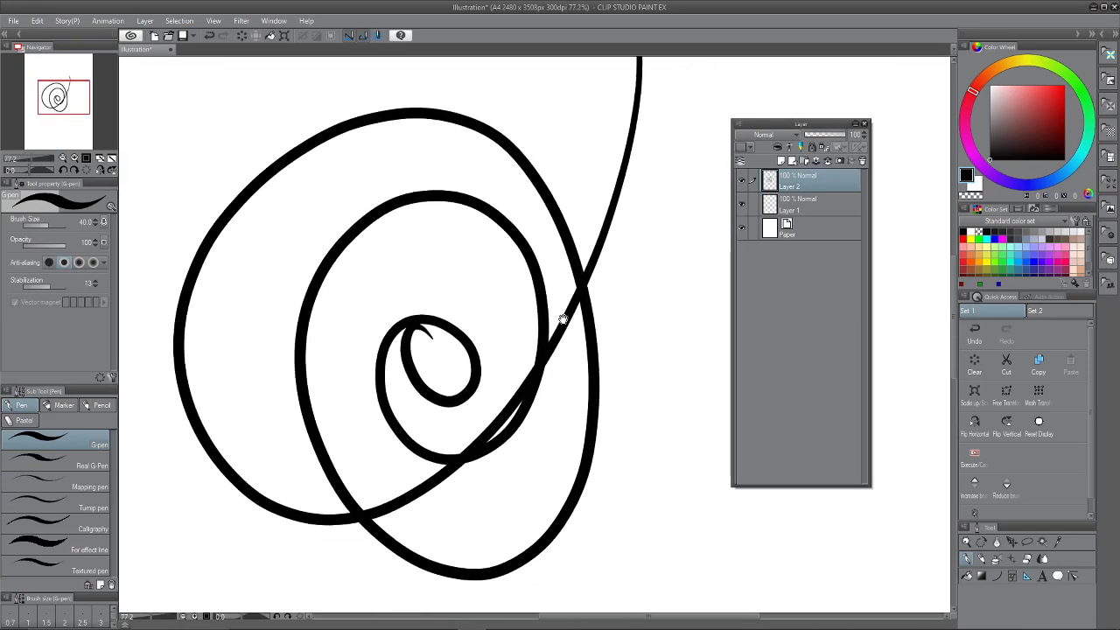
scroll(599, 263, up, 3)
scroll(599, 263, up, 3)
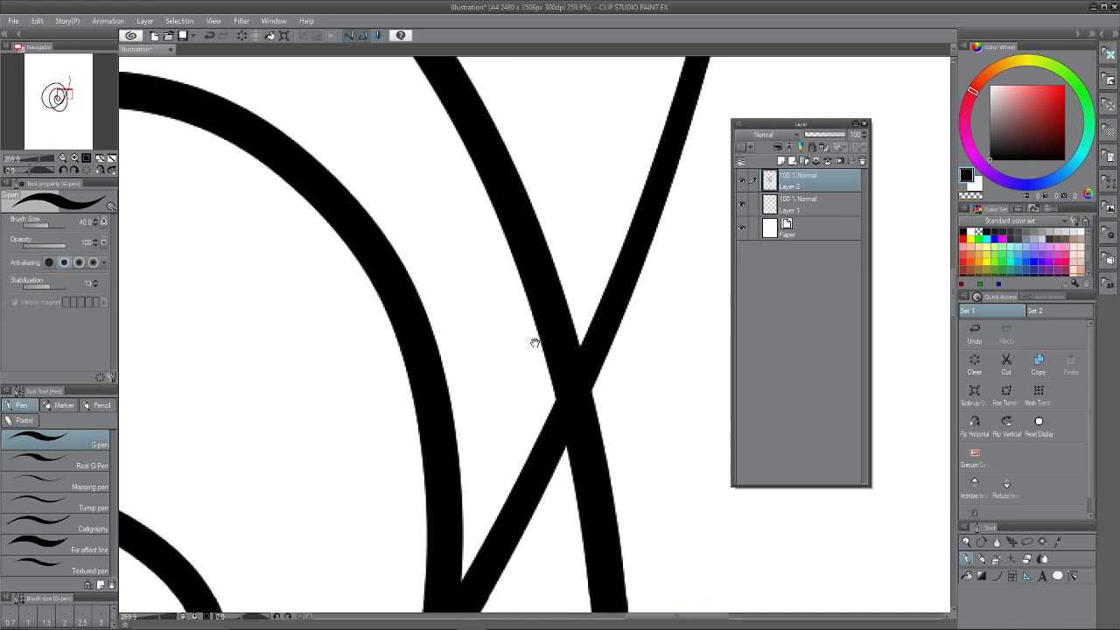
scroll(539, 276, up, 2)
scroll(539, 275, up, 6)
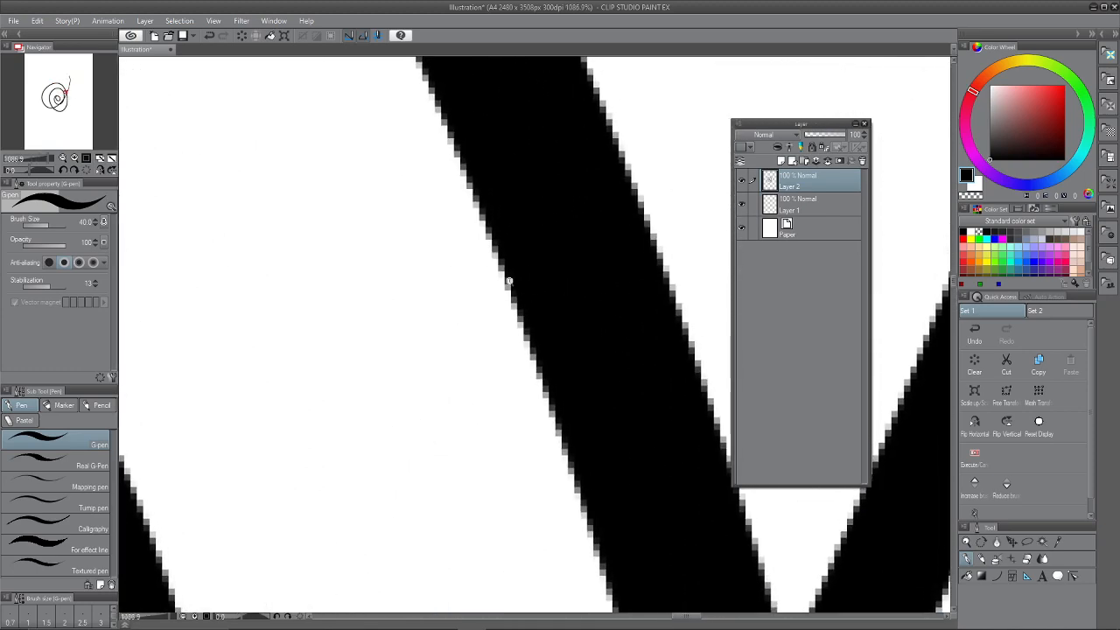
scroll(502, 323, up, 1)
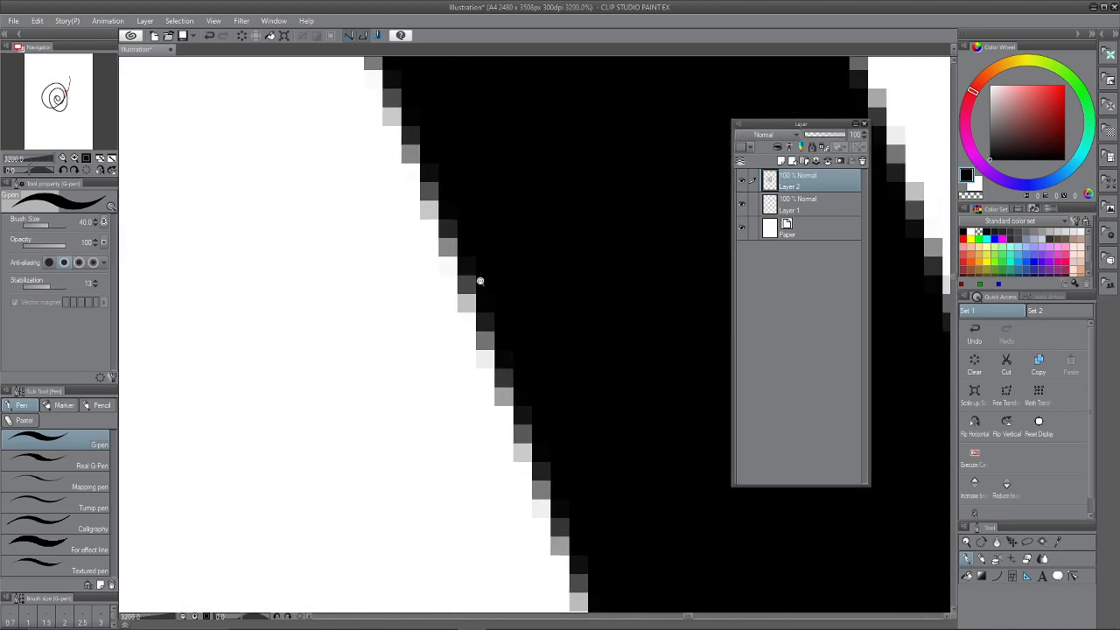
drag(377, 280, 412, 328)
key(ctrl+z)
key(ctrl+0)
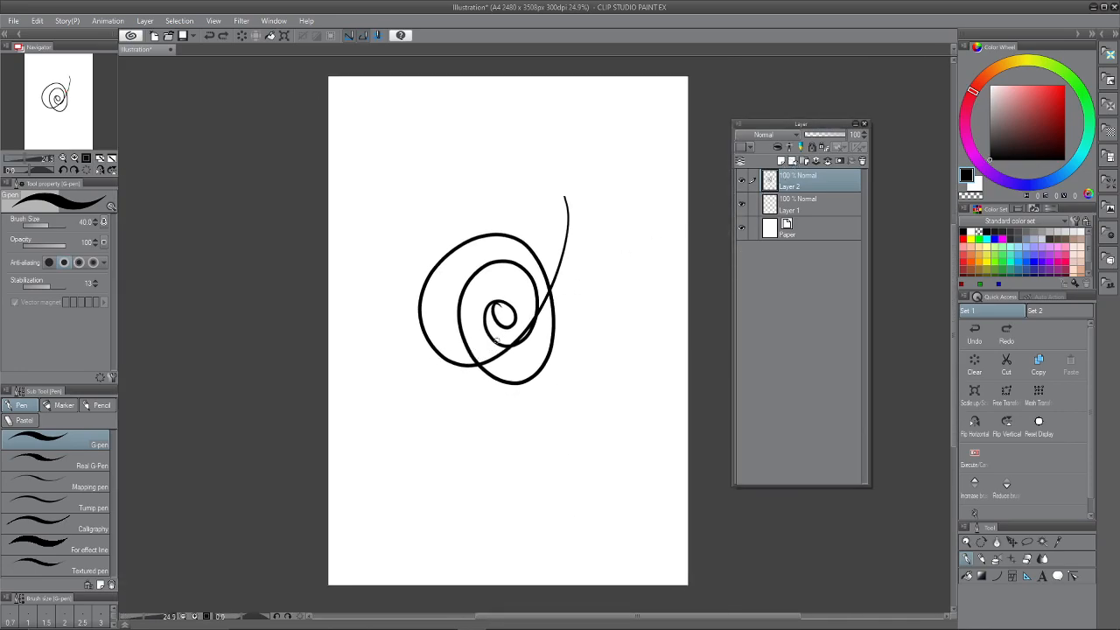
Step: Enlarge the hard eraser to size 800 and erase the whole spiral from Layer 2
key(e)
key(])
key(])
key(])
key(])
key(])
key(])
key(])
key(])
key(])
key(])
key(])
mouse_move(494, 306)
mouse_down()
mouse_move(482, 274)
mouse_move(459, 319)
mouse_move(495, 356)
mouse_up()
Step: Add a new vector layer above Layer 2 and draw a large open oval on it with the G-pen
key(p)
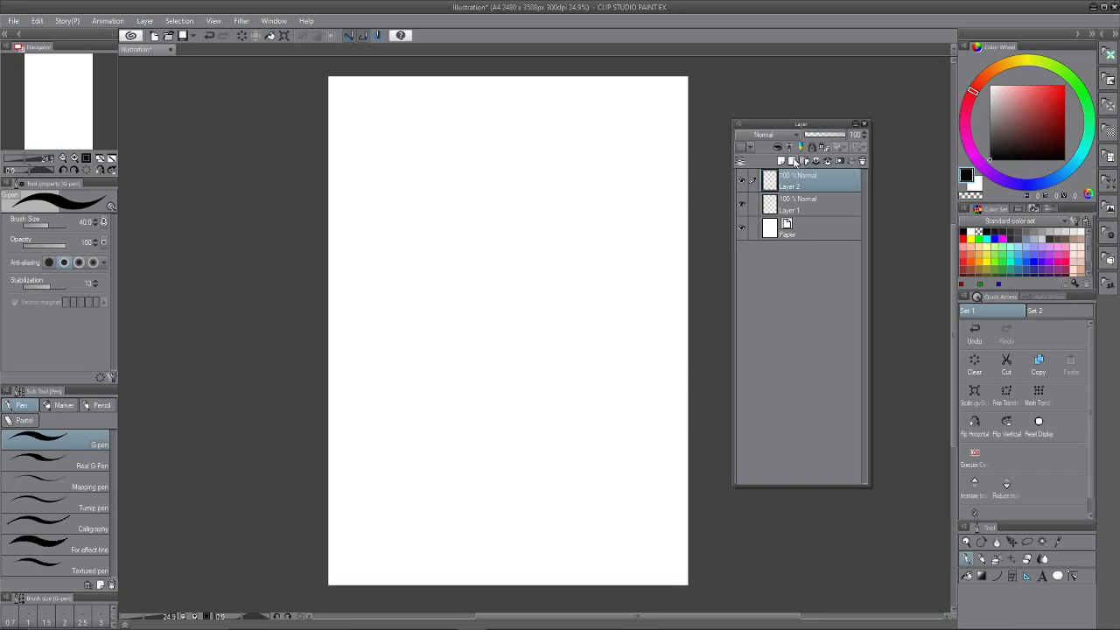
click(794, 161)
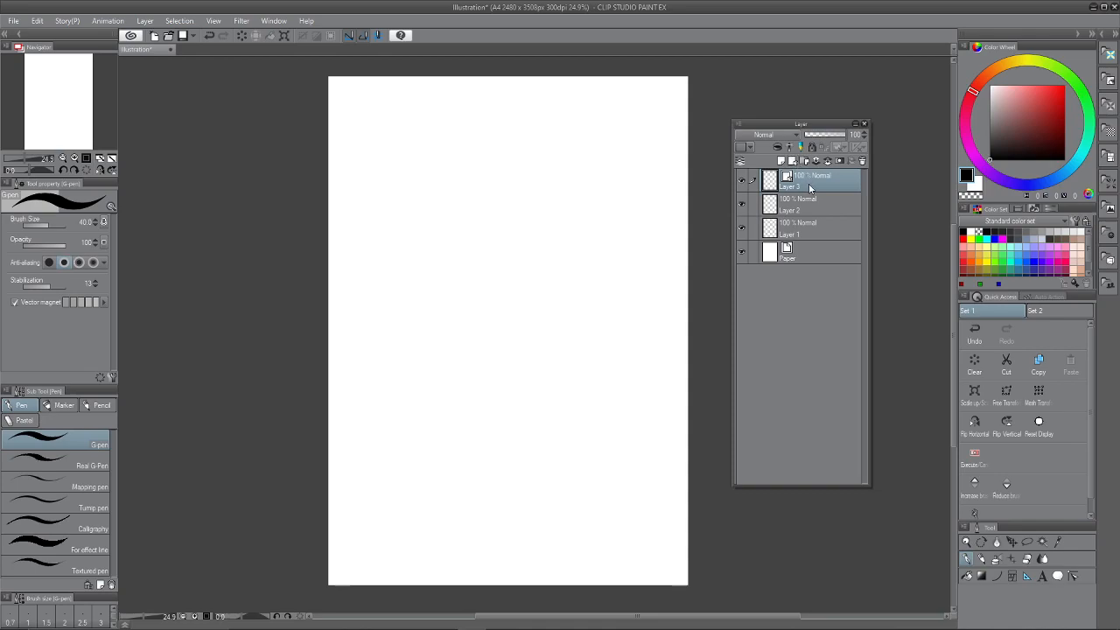
mouse_move(477, 378)
mouse_down()
mouse_move(509, 175)
mouse_move(530, 362)
mouse_move(486, 333)
mouse_up()
drag(505, 267, 534, 273)
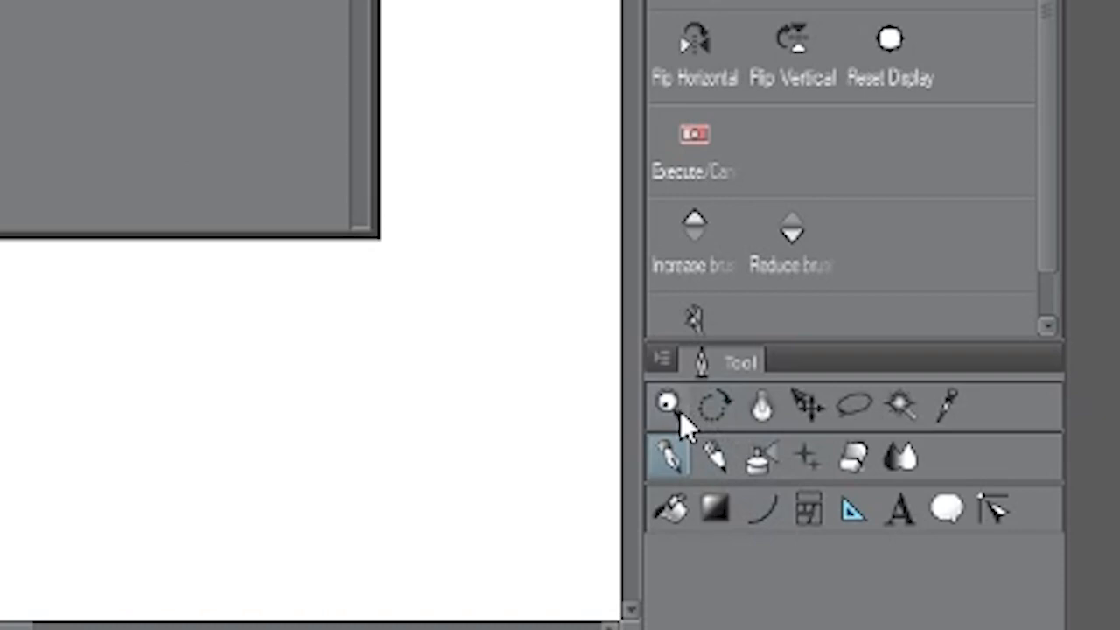
click(805, 405)
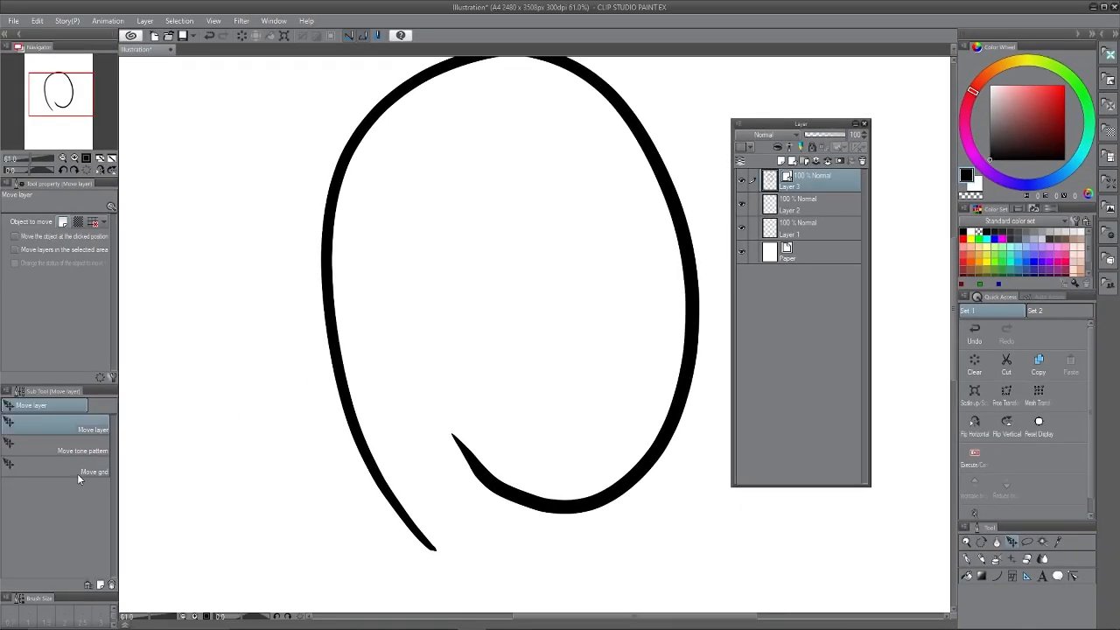
click(86, 450)
click(81, 466)
click(77, 448)
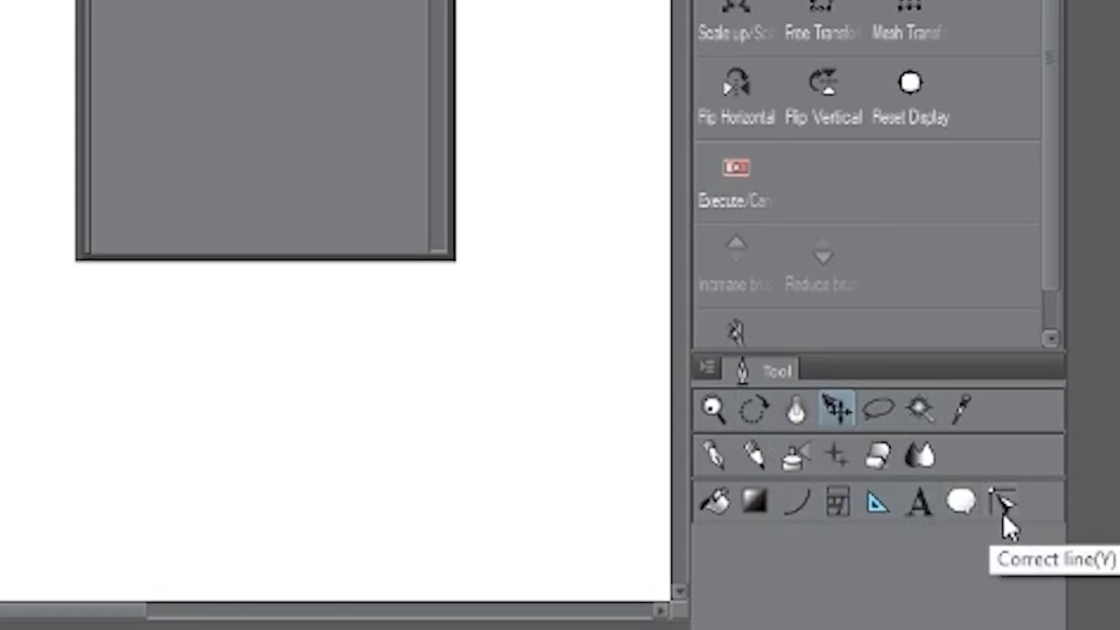
Step: Reshape the oval's upper-right curve into bumps by moving its control points with the Correct line tool
click(1001, 506)
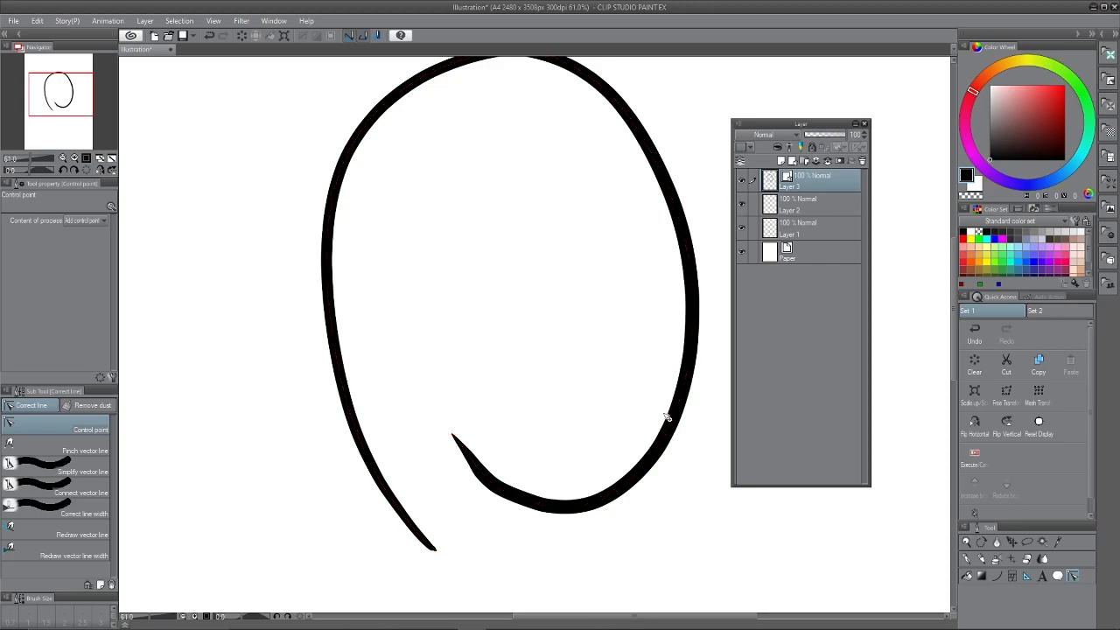
drag(691, 263, 637, 128)
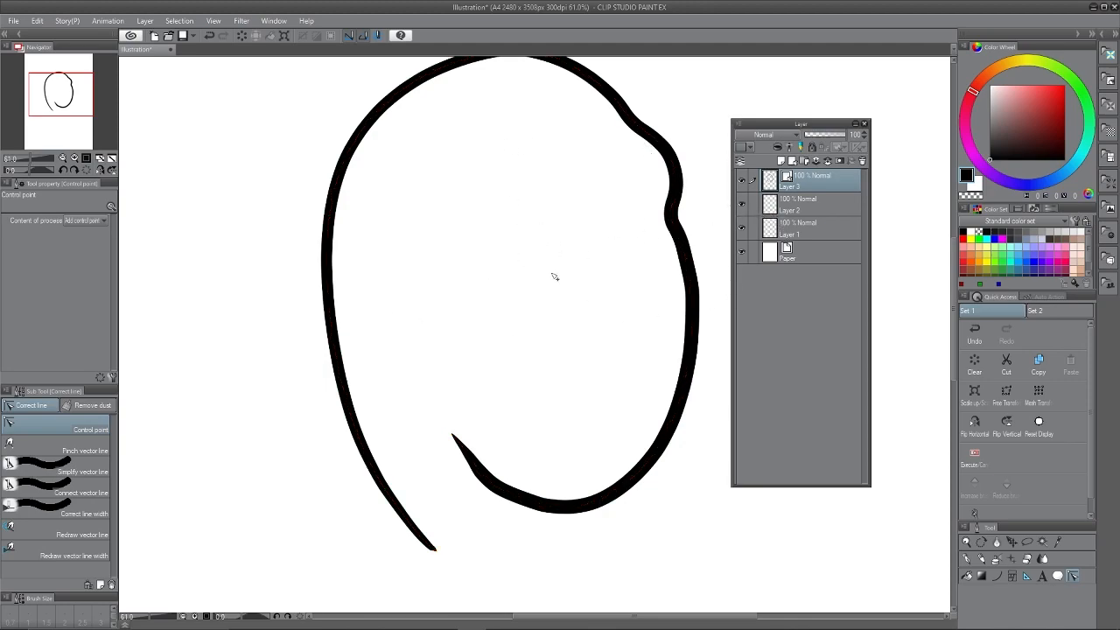
drag(523, 335, 492, 365)
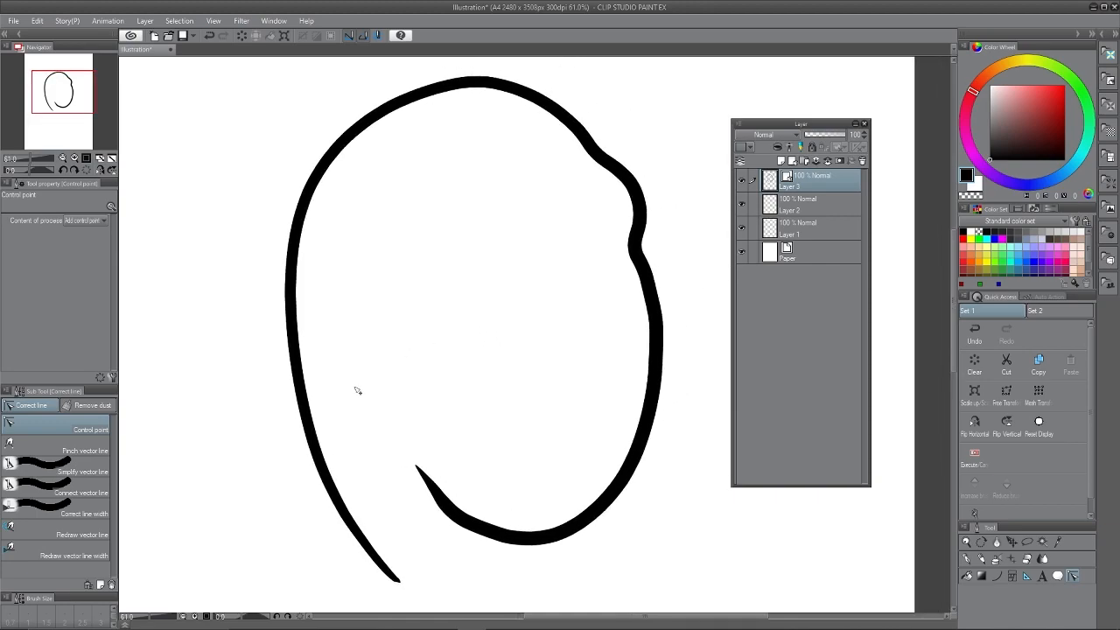
mouse_move(639, 212)
drag(639, 191, 623, 182)
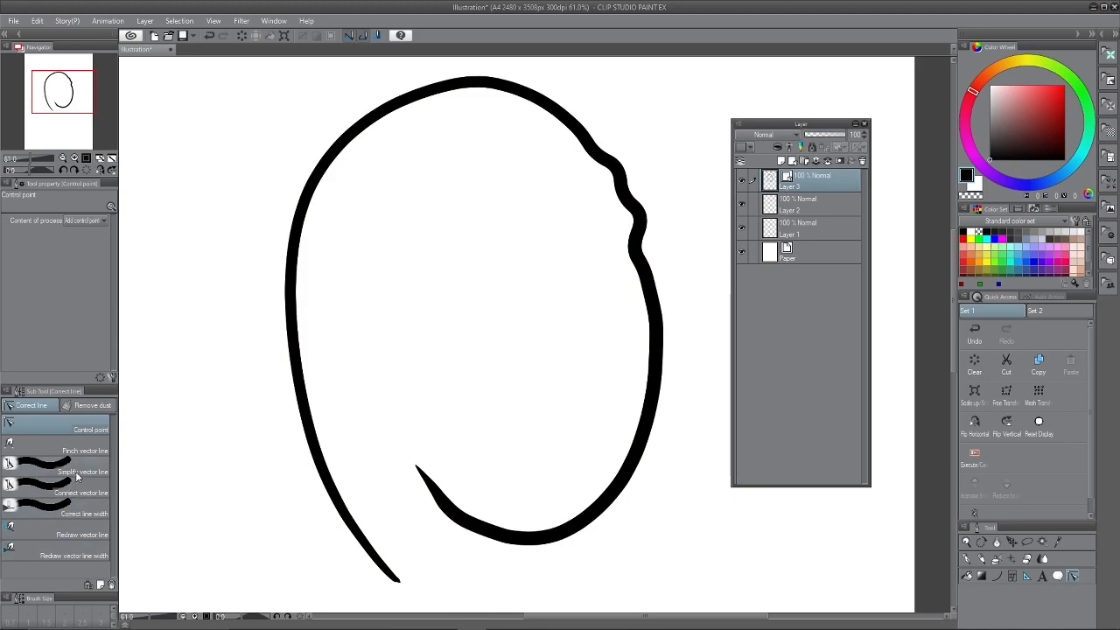
Step: Reduce the control points along the whole oval outline with Simplify vector line at brush size 50
click(50, 477)
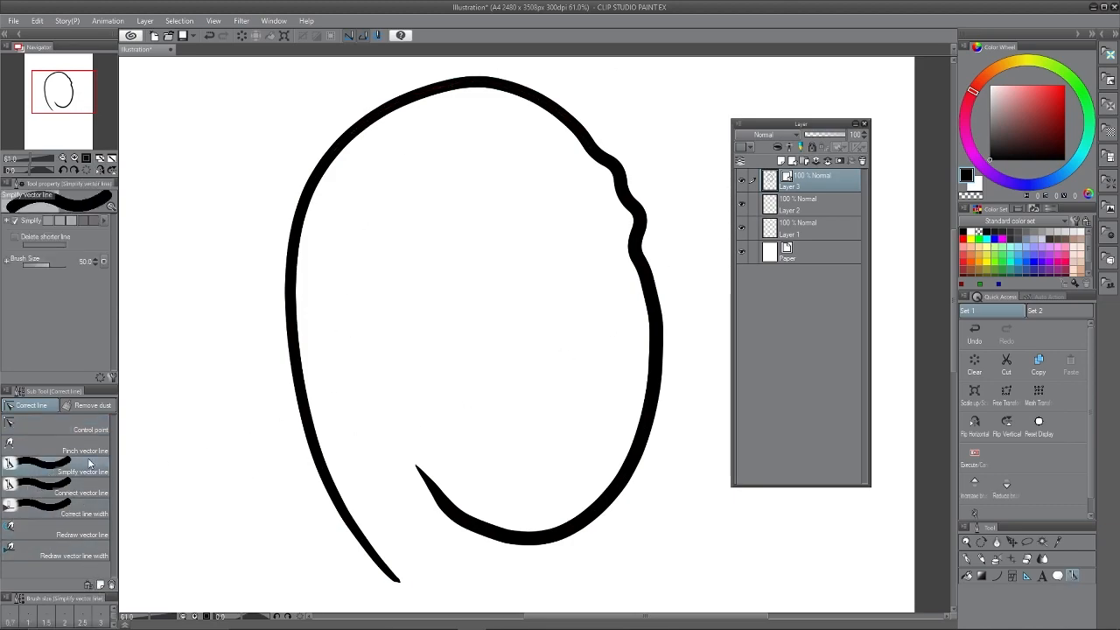
drag(600, 155, 641, 289)
drag(625, 151, 643, 289)
mouse_move(645, 342)
mouse_down()
mouse_move(645, 323)
mouse_move(632, 441)
mouse_up()
drag(438, 476, 591, 528)
drag(579, 483, 634, 260)
mouse_move(554, 90)
mouse_down()
mouse_move(263, 225)
mouse_move(313, 411)
mouse_move(302, 350)
mouse_up()
drag(311, 420, 320, 466)
drag(300, 418, 400, 604)
drag(350, 514, 440, 612)
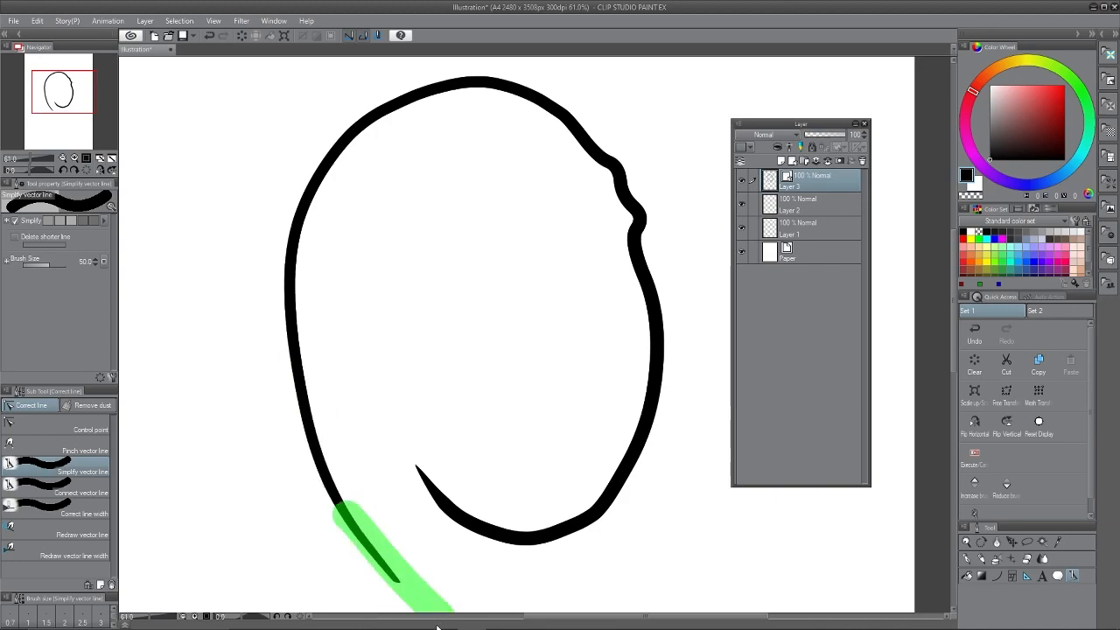
Step: Check the oval's control points, simplify the dense section along its top arc, and check the points again
click(75, 428)
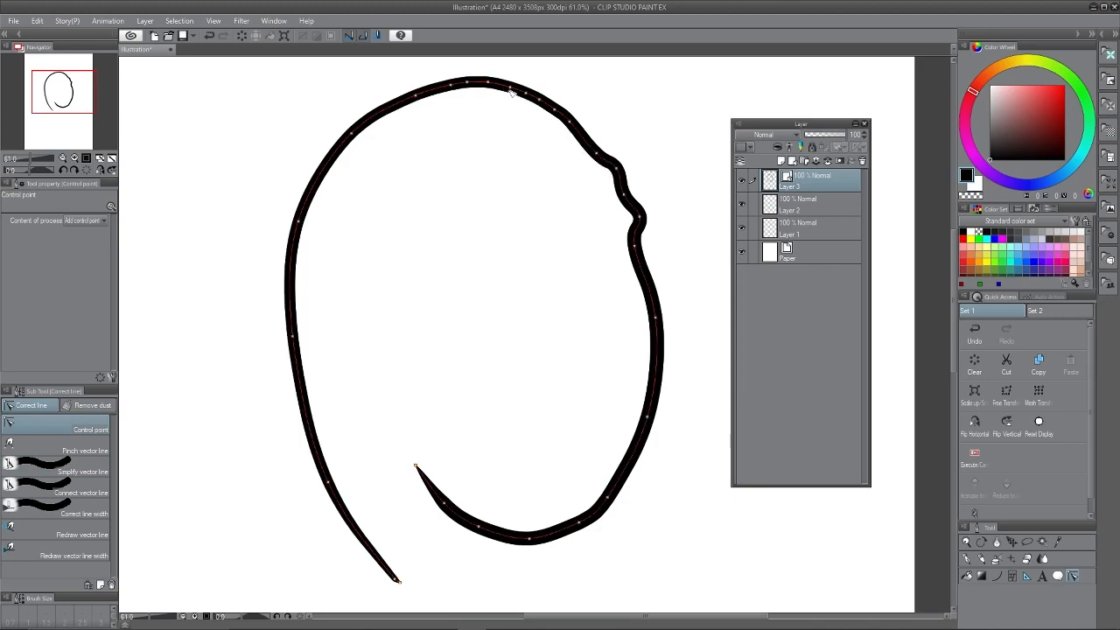
click(74, 473)
mouse_move(464, 84)
mouse_down()
mouse_move(455, 87)
mouse_move(531, 106)
mouse_up()
drag(438, 91, 527, 101)
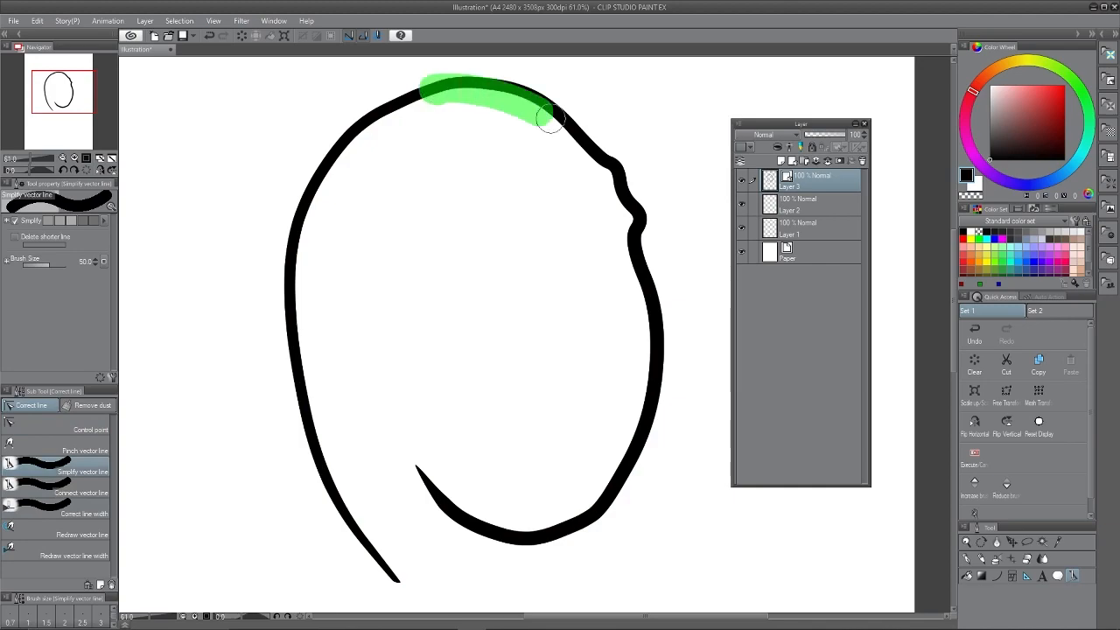
click(52, 428)
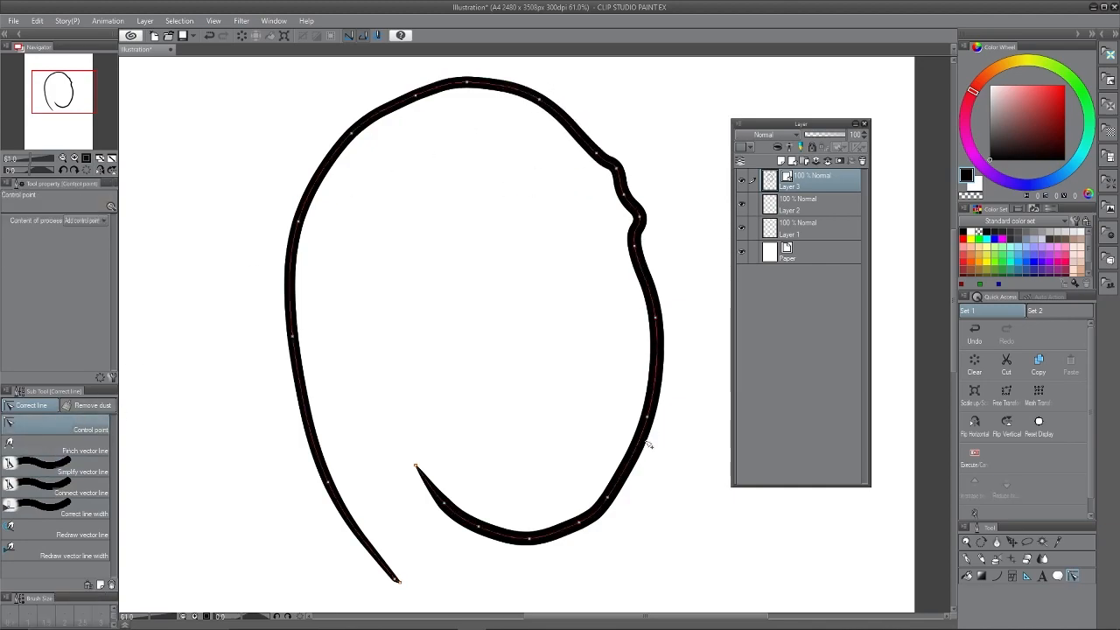
Step: Draw a second curved G-pen stroke continuing down and right from the oval's lower-left end
click(85, 495)
mouse_move(404, 570)
mouse_down()
mouse_move(469, 344)
mouse_move(508, 347)
mouse_move(548, 107)
mouse_move(552, 288)
mouse_move(527, 284)
mouse_up()
key(p)
mouse_move(501, 344)
mouse_down()
mouse_move(533, 380)
mouse_move(618, 420)
mouse_up()
key(ctrl+z)
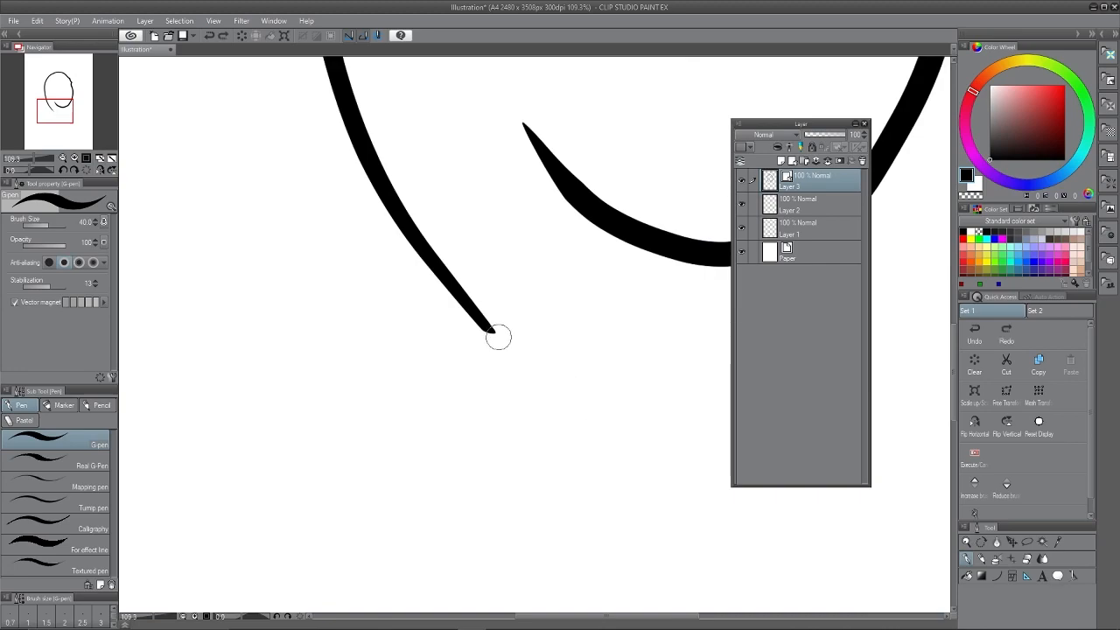
drag(490, 333, 621, 401)
Step: Join the two strokes where they meet with Connect vector line and check the control points at the joint
scroll(475, 333, up, 5)
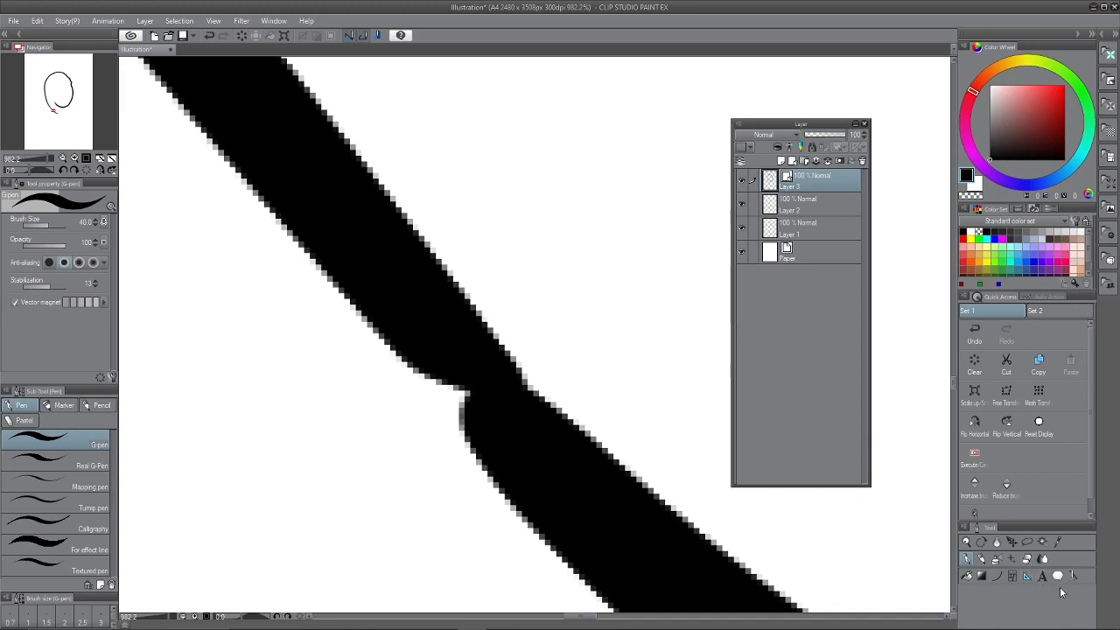
key(y)
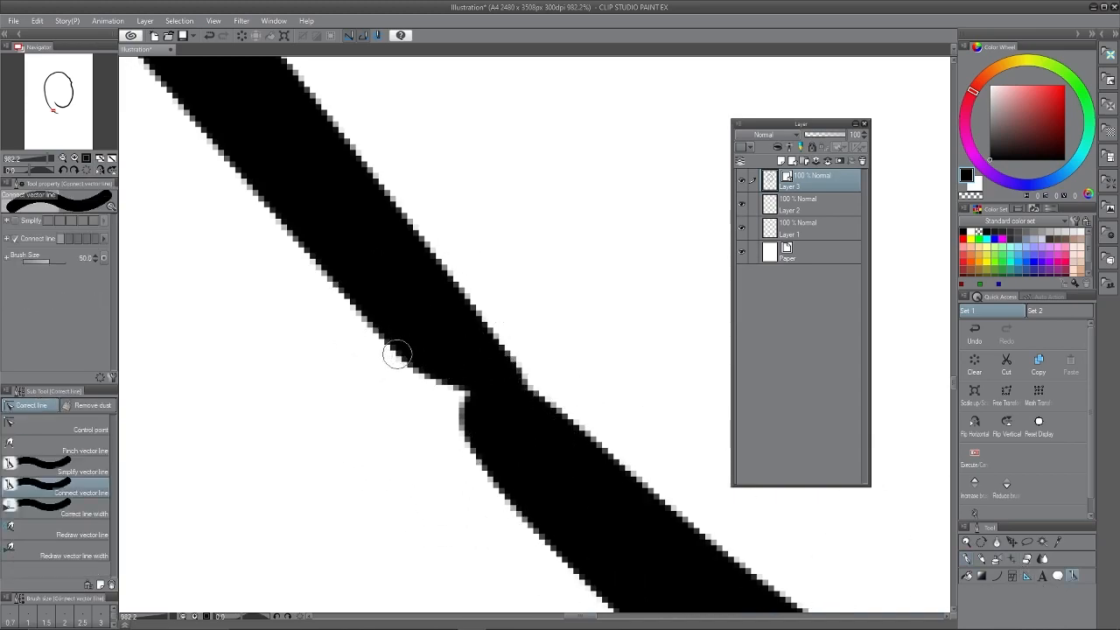
click(87, 445)
click(83, 428)
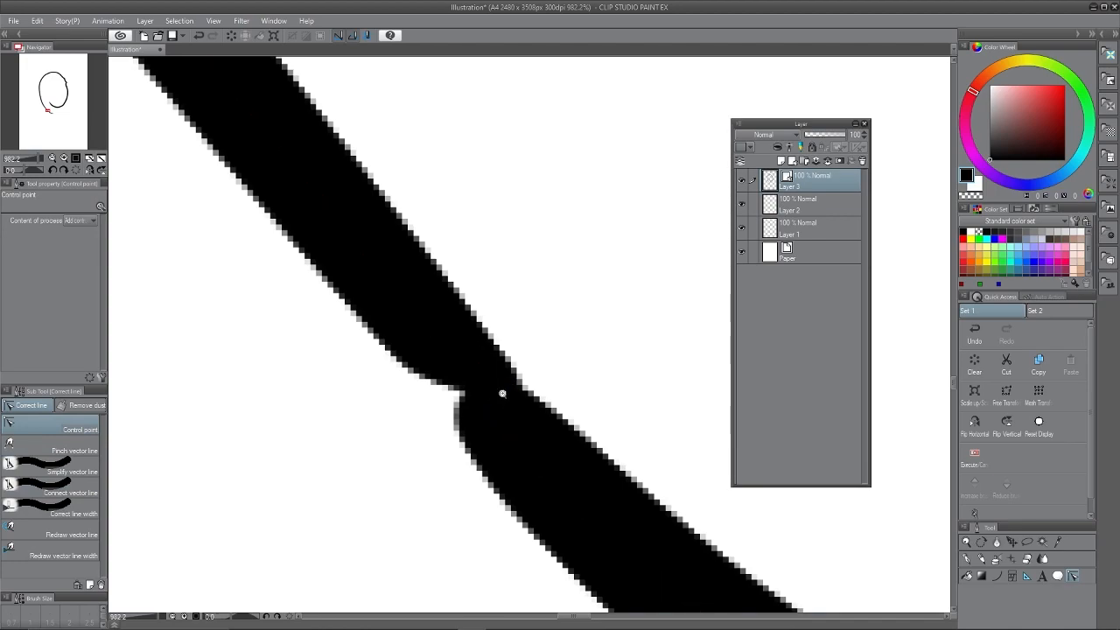
scroll(472, 372, down, 3)
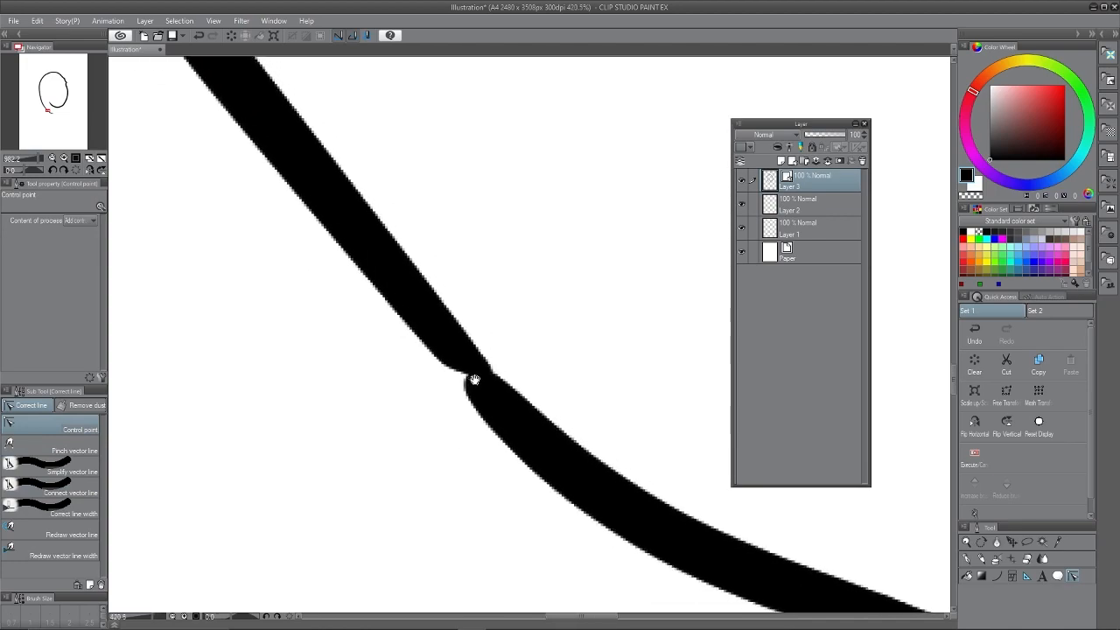
click(73, 498)
drag(458, 333, 513, 420)
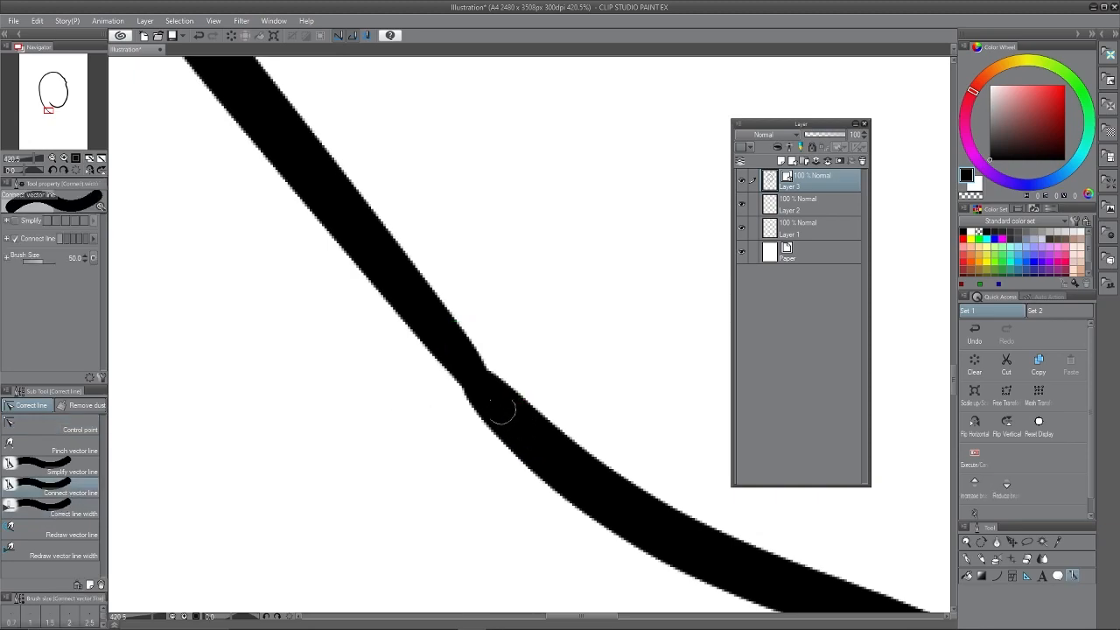
click(52, 428)
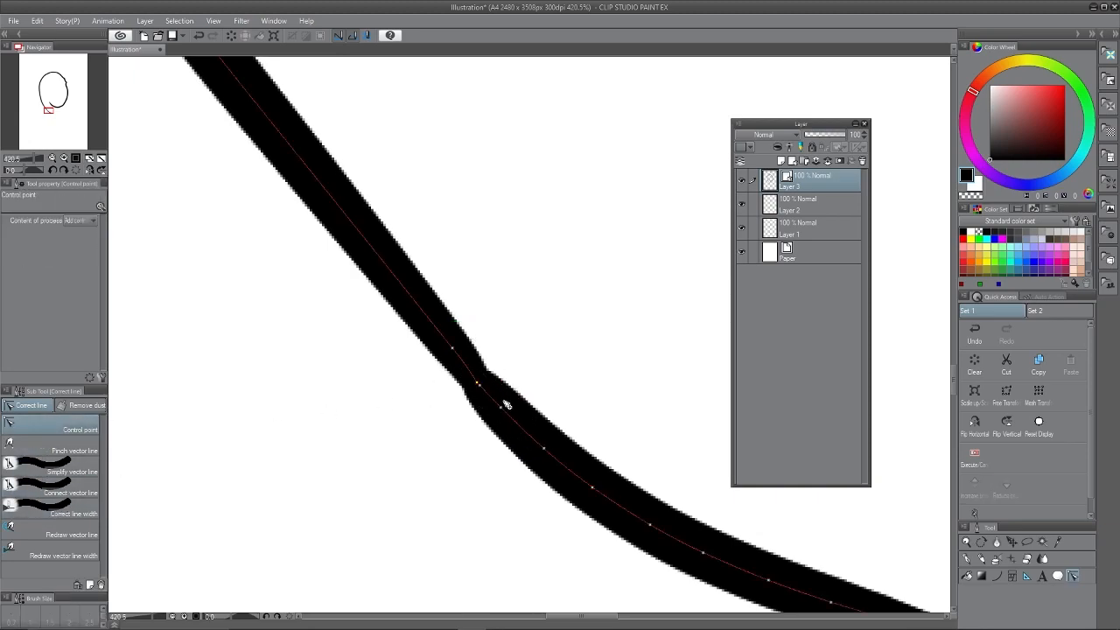
Step: Thicken the oval's lower-left line using Correct line width with Thicken width 1.3, enlarging the brush to 80
click(55, 516)
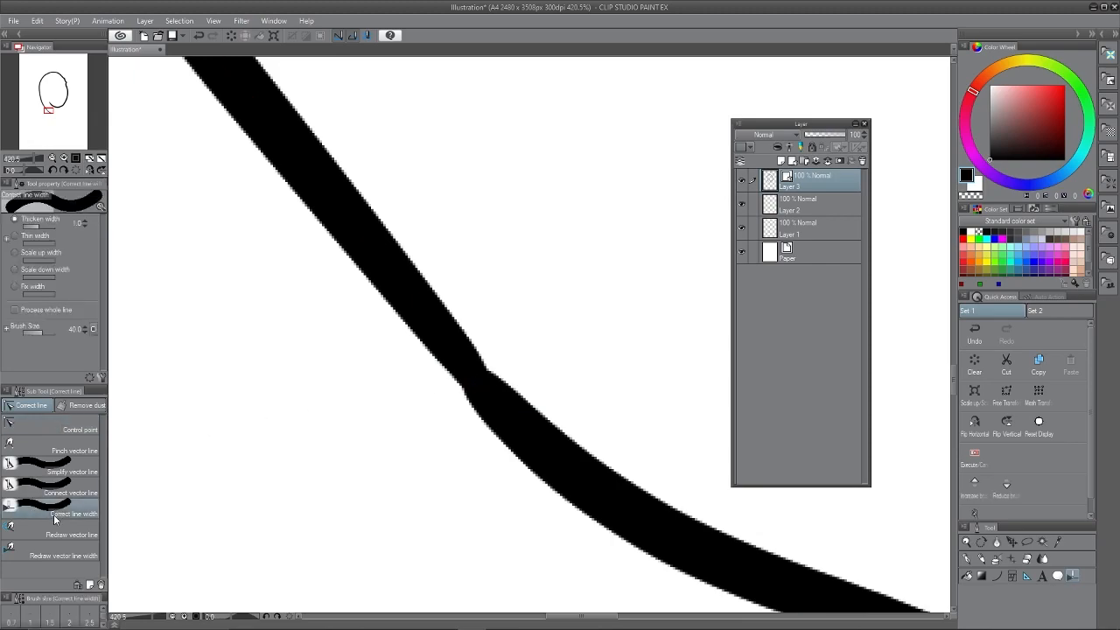
scroll(435, 340, down, 5)
mouse_move(362, 300)
mouse_down()
mouse_move(341, 270)
mouse_move(350, 280)
mouse_up()
click(387, 348)
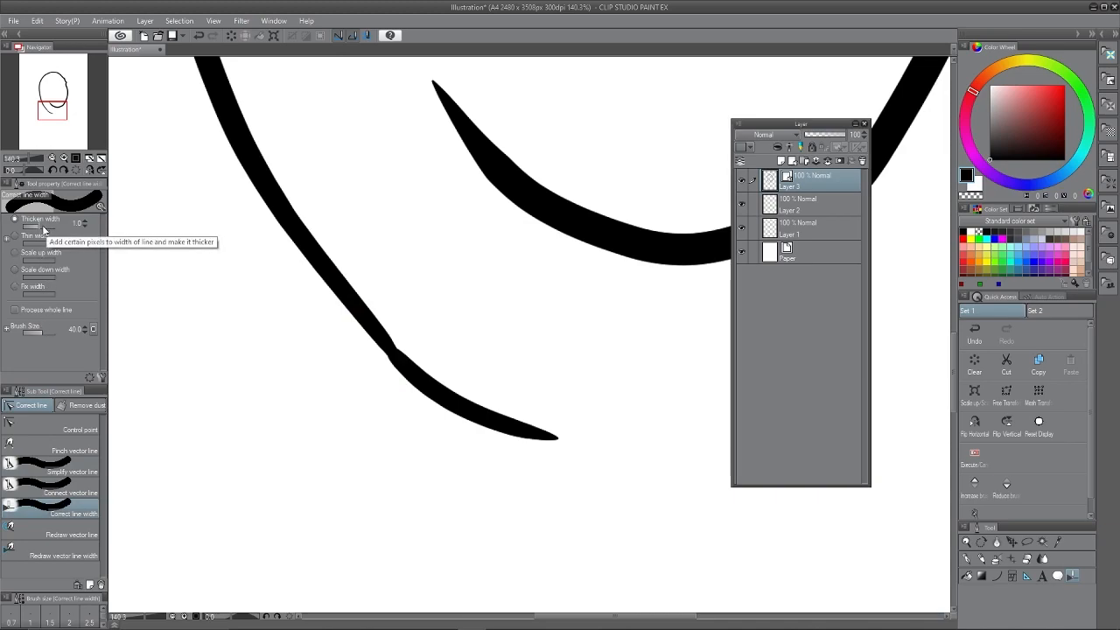
click(42, 226)
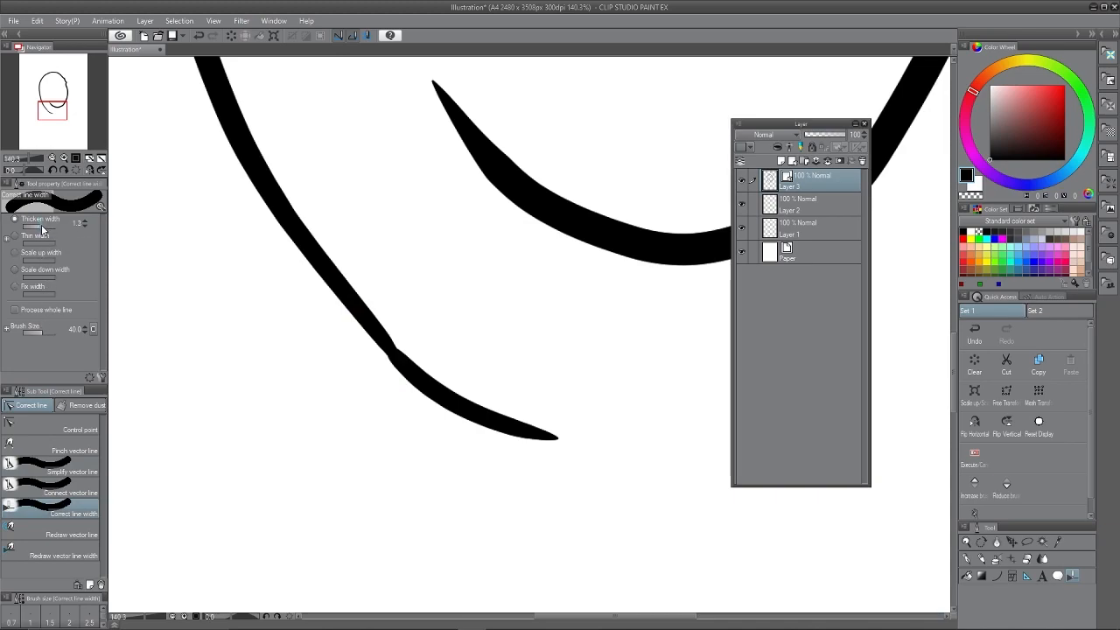
mouse_move(332, 336)
mouse_down()
mouse_move(340, 379)
mouse_move(419, 510)
mouse_up()
drag(308, 213, 406, 434)
drag(298, 196, 408, 446)
drag(501, 372, 470, 373)
key(bracketright)
key(bracketright)
key(bracketright)
key(bracketright)
drag(490, 364, 559, 354)
Step: Thin the line along the oval's left side and lower tail with Thin width set to 2.3
click(19, 244)
drag(31, 244, 44, 244)
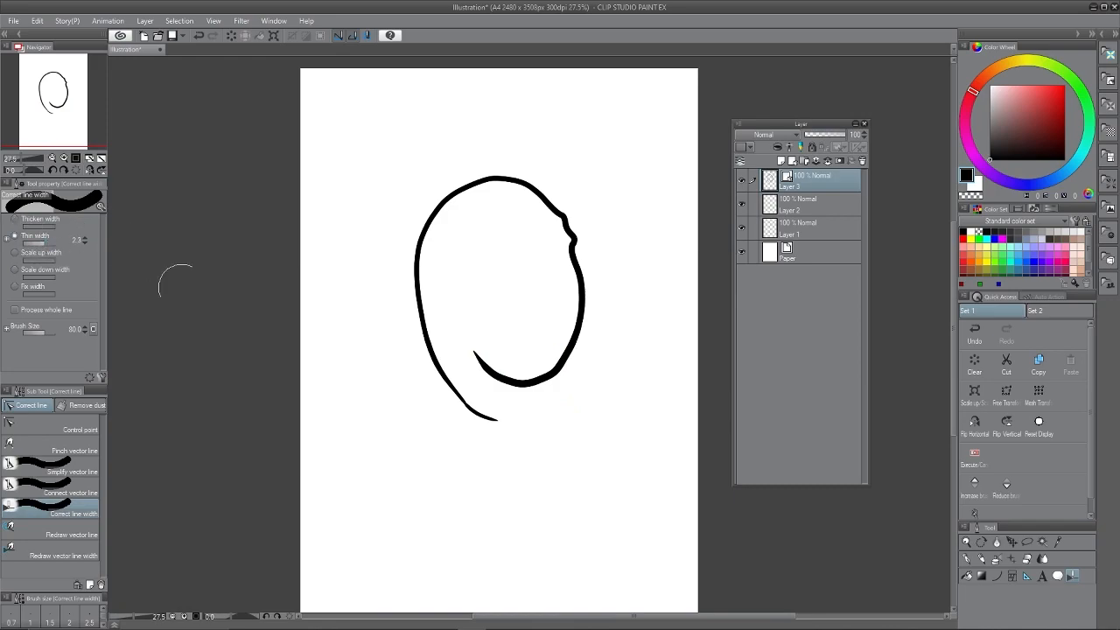
drag(418, 290, 421, 308)
drag(458, 398, 432, 319)
mouse_move(429, 273)
mouse_down()
mouse_move(429, 333)
mouse_move(476, 442)
mouse_up()
mouse_move(512, 490)
mouse_down()
mouse_move(408, 232)
mouse_move(429, 201)
mouse_up()
mouse_move(416, 266)
mouse_down()
mouse_move(450, 188)
mouse_move(441, 191)
mouse_up()
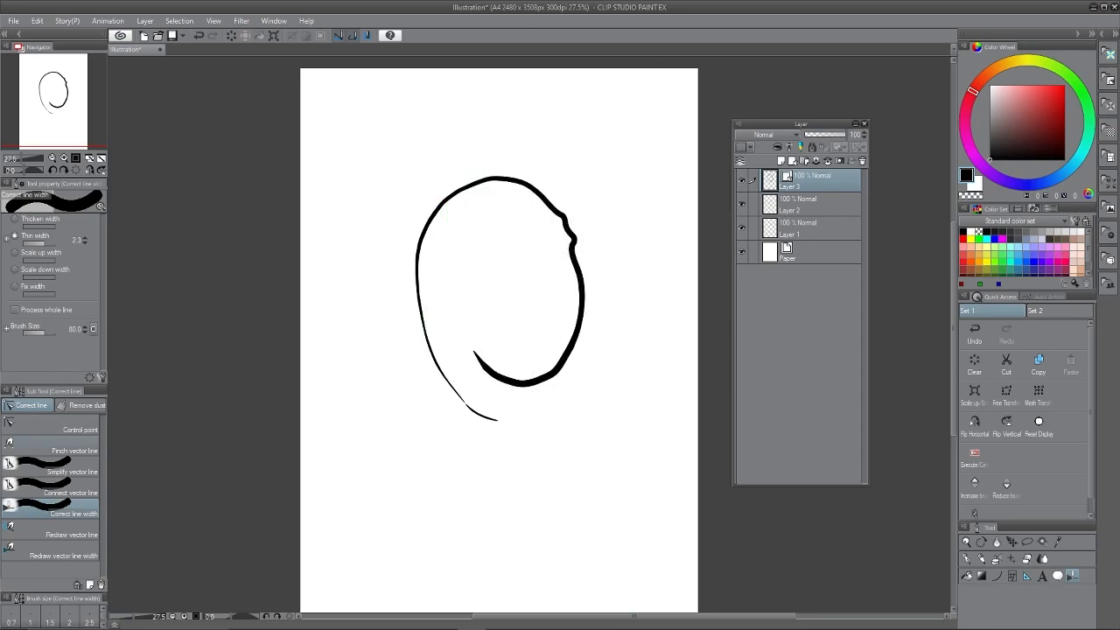
Step: Create a new layer folder above Layer 3
key(e)
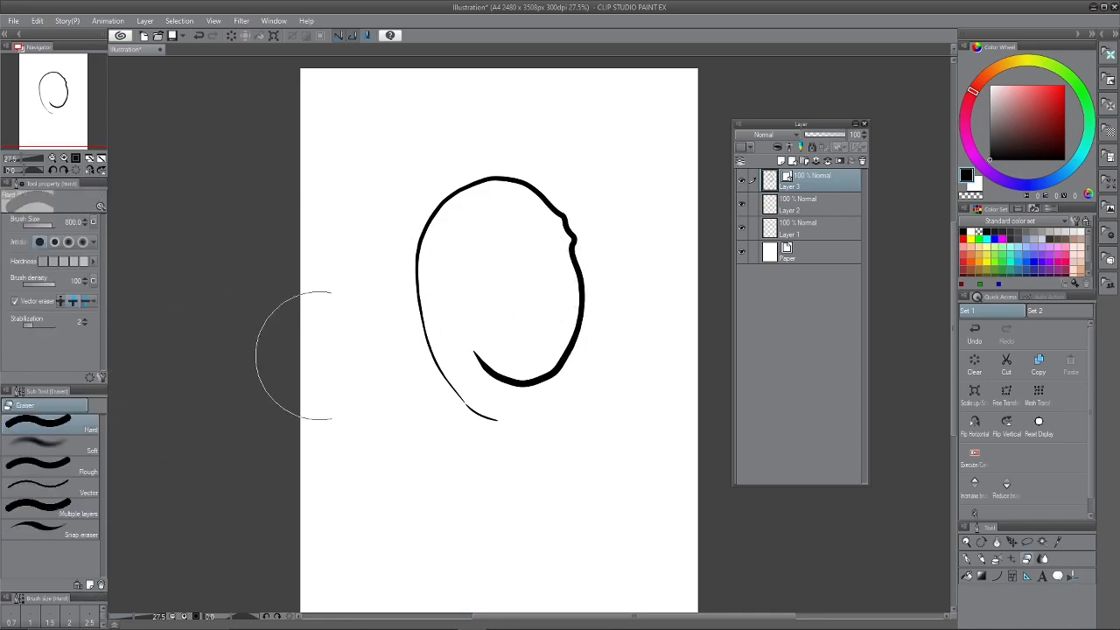
key(p)
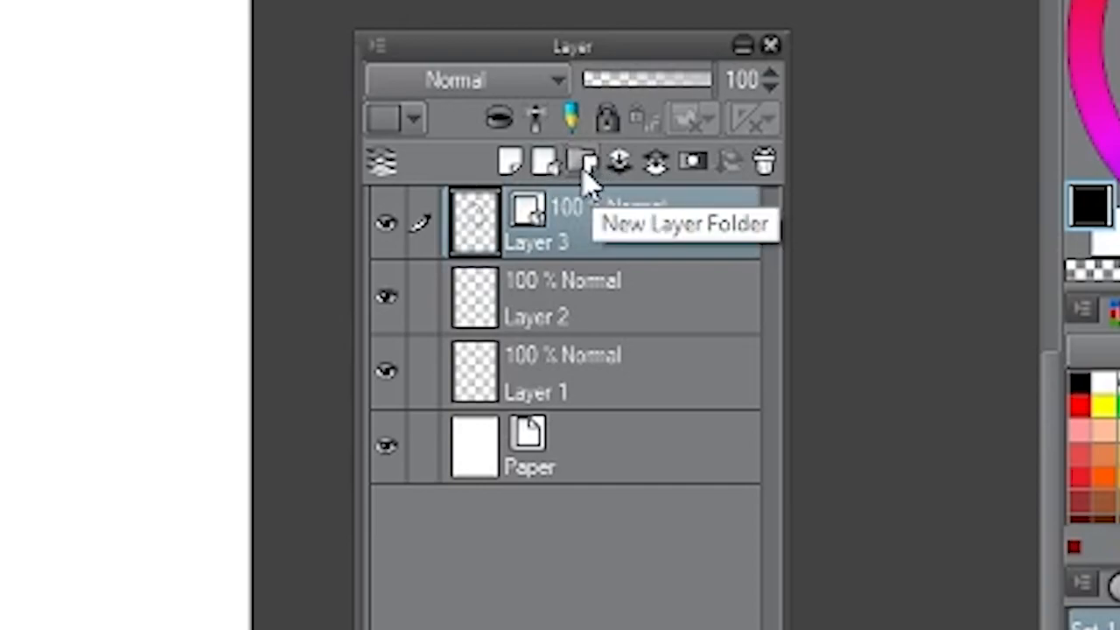
click(586, 165)
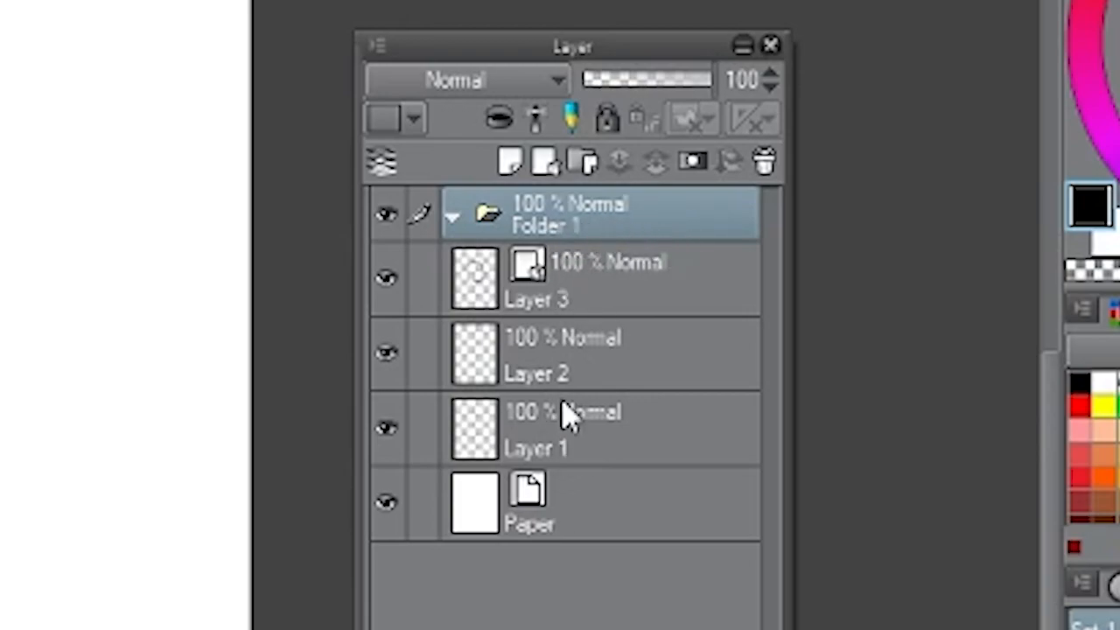
Step: Select Layer 3, Layer 2 and Layer 1 together as a range
click(567, 298)
shift+click(583, 411)
click(593, 356)
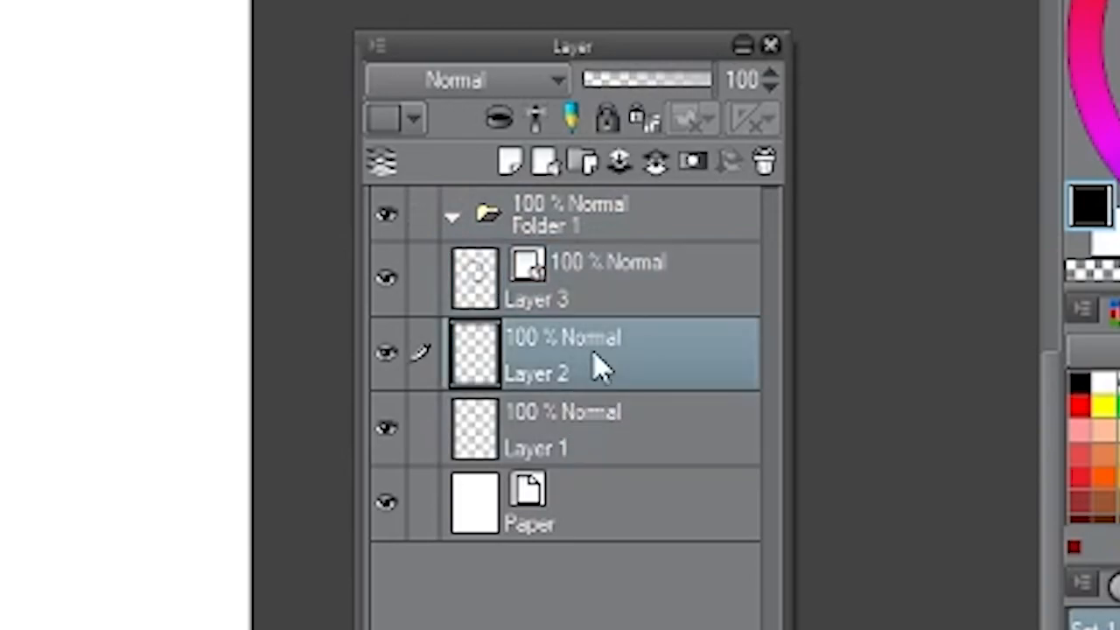
click(605, 278)
shift+click(595, 448)
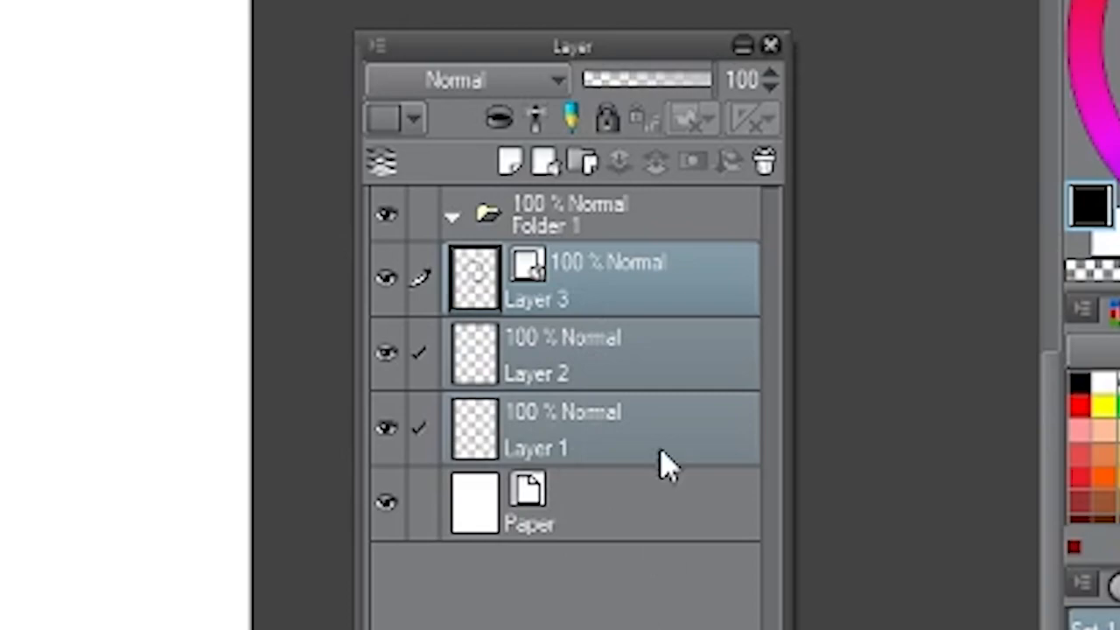
Step: Draw a curved vertical and a curved horizontal facial guideline across the oval on Layer 3
click(563, 426)
click(591, 303)
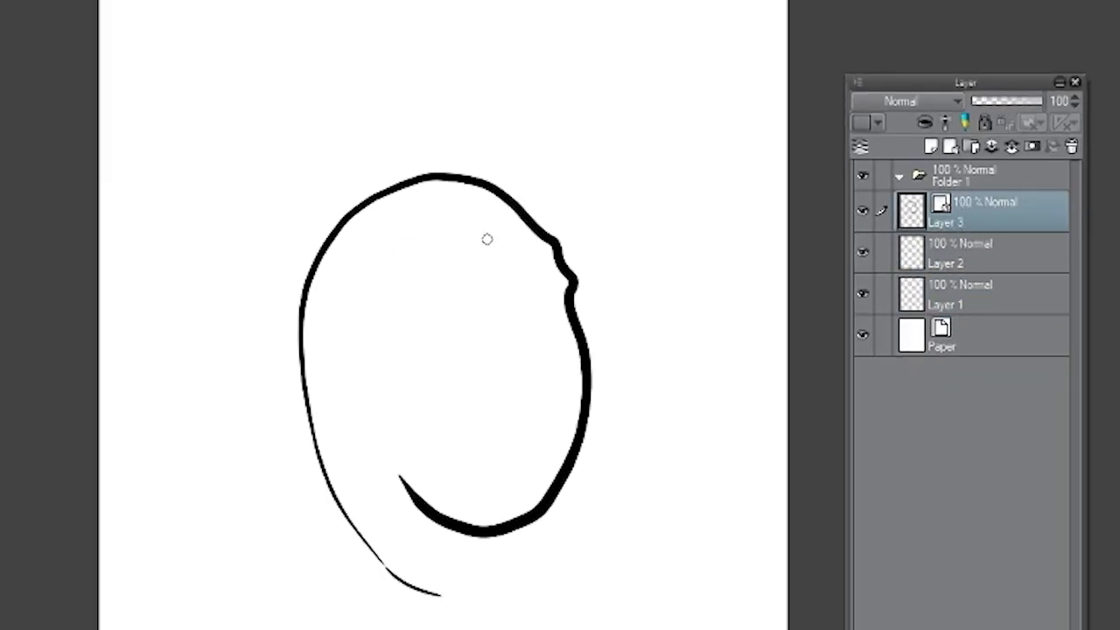
drag(423, 191, 517, 487)
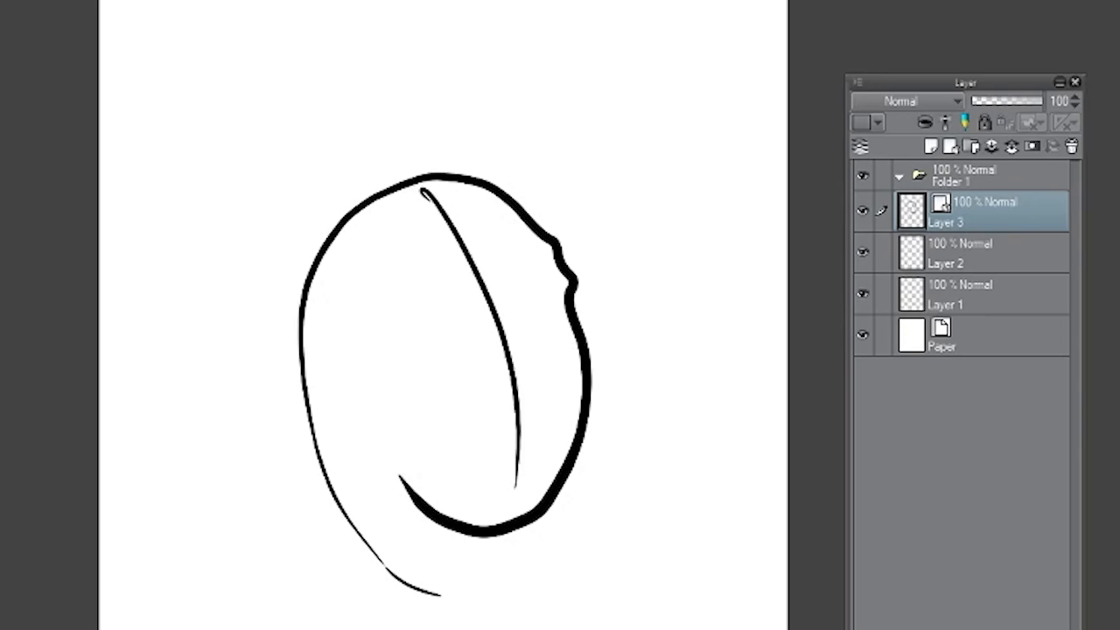
drag(368, 349, 582, 291)
Step: Move Layer 2 above Layer 3 and sketch the eyes and nose along the guidelines on it
click(885, 260)
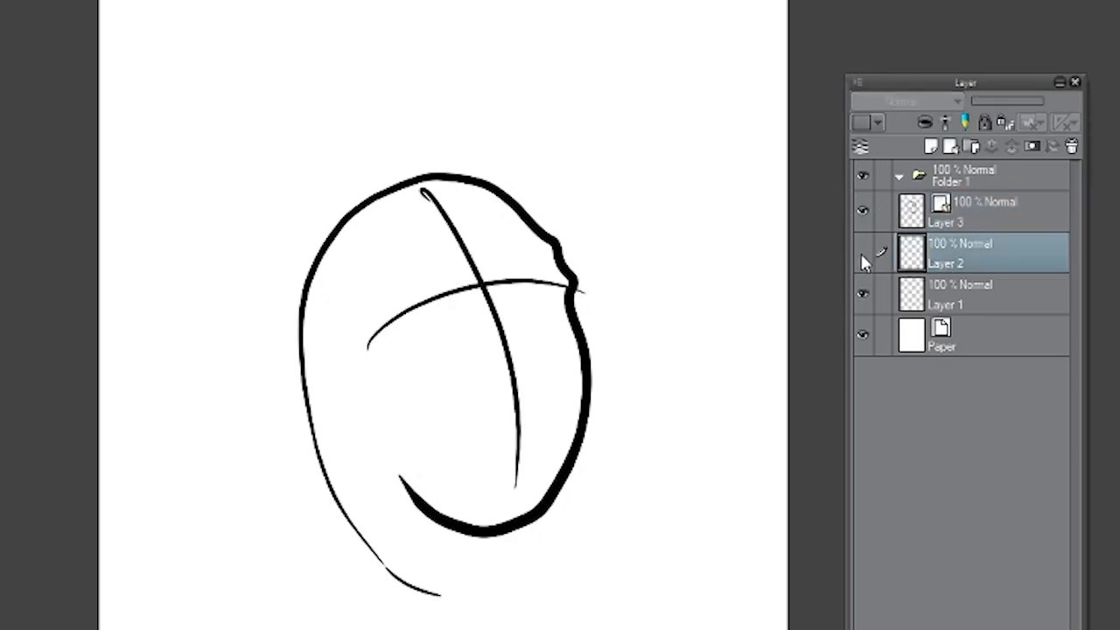
drag(963, 260, 969, 198)
mouse_move(449, 316)
mouse_down()
mouse_move(387, 327)
mouse_move(411, 330)
mouse_up()
mouse_move(516, 285)
mouse_down()
mouse_move(545, 279)
mouse_move(555, 310)
mouse_move(525, 284)
mouse_move(560, 292)
mouse_move(515, 316)
mouse_move(530, 364)
mouse_up()
key(ctrl+z)
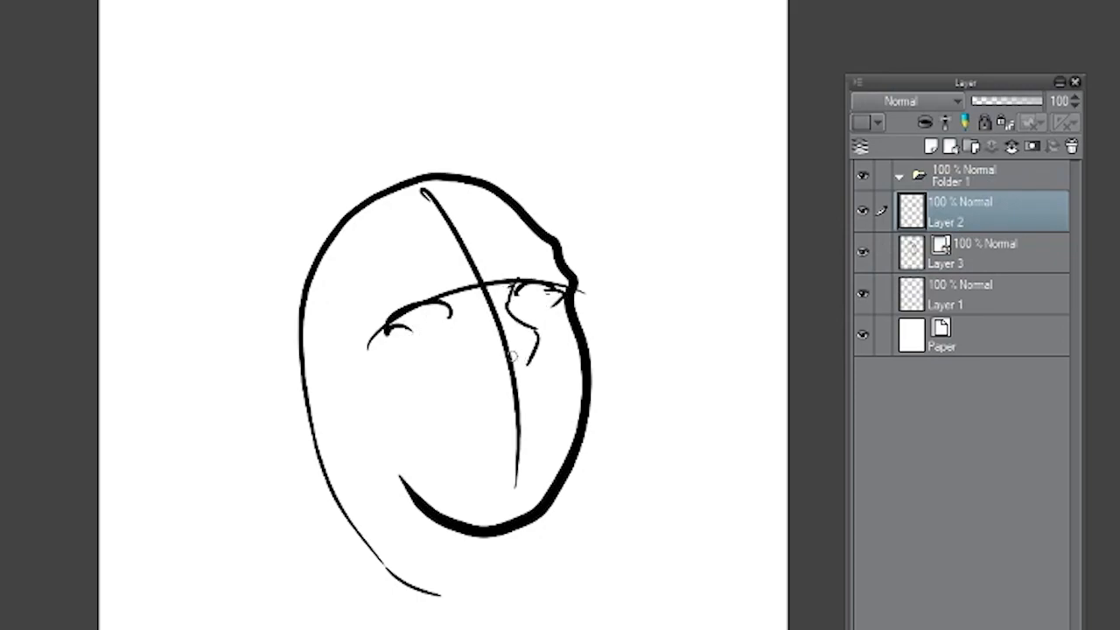
Step: Add the mouth, irises and eyebrows to the face sketch on Layer 2
drag(495, 434, 547, 419)
key(ctrl+z)
mouse_move(411, 325)
mouse_down()
mouse_move(424, 312)
mouse_move(408, 320)
mouse_up()
mouse_move(523, 289)
mouse_down()
mouse_move(534, 294)
mouse_move(558, 256)
mouse_up()
drag(368, 276, 442, 270)
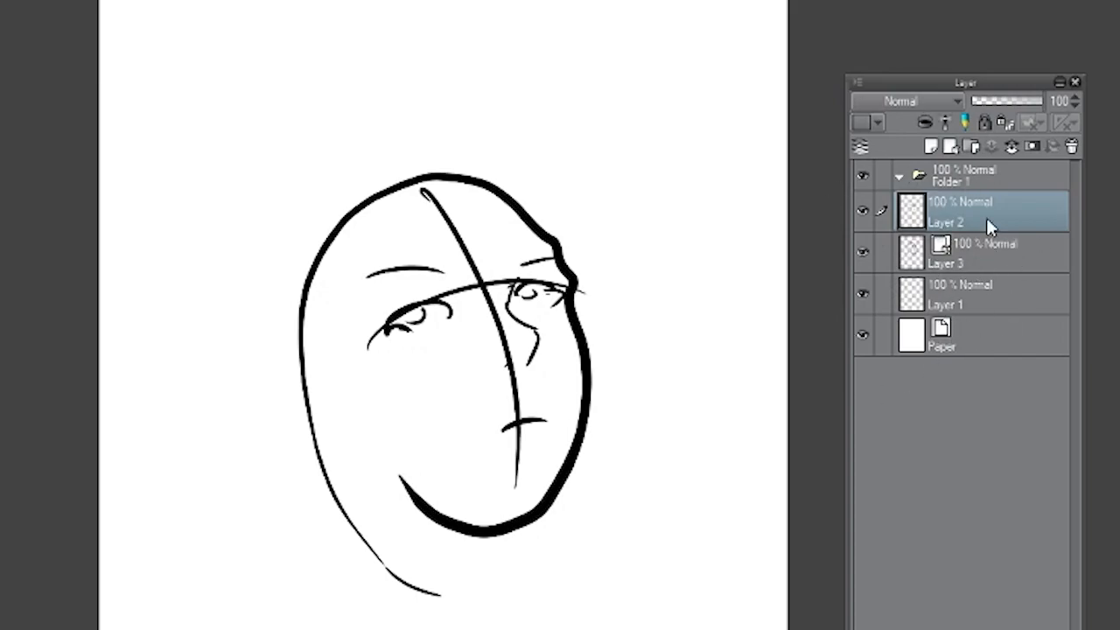
Step: Try moving Layer 2 and Layer 3 together into Folder 1, and undo the move
ctrl+click(974, 257)
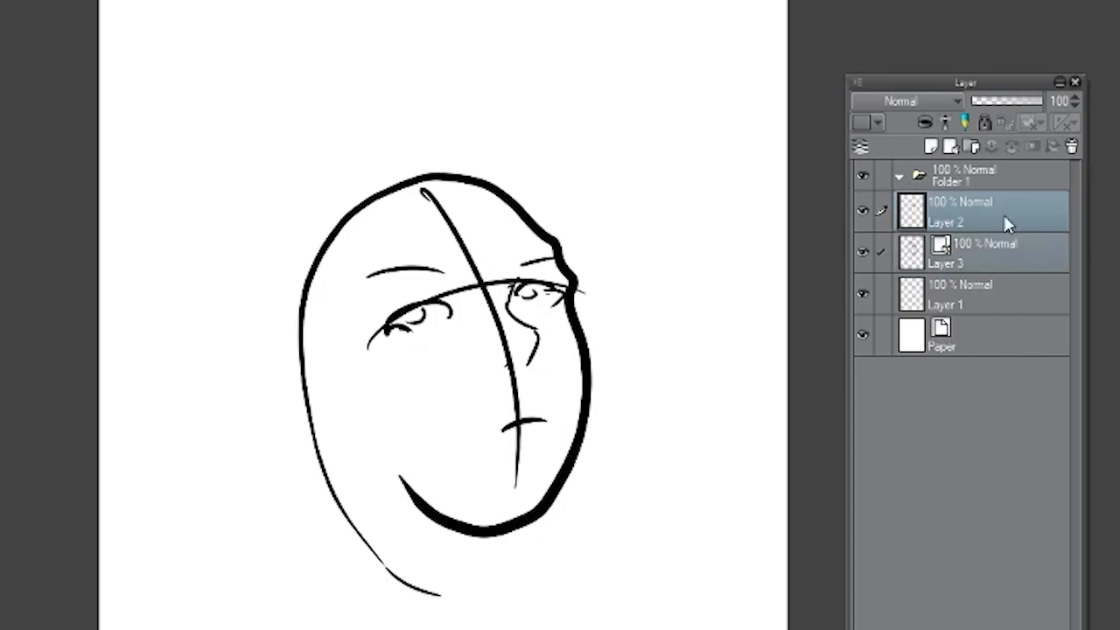
drag(974, 206, 987, 186)
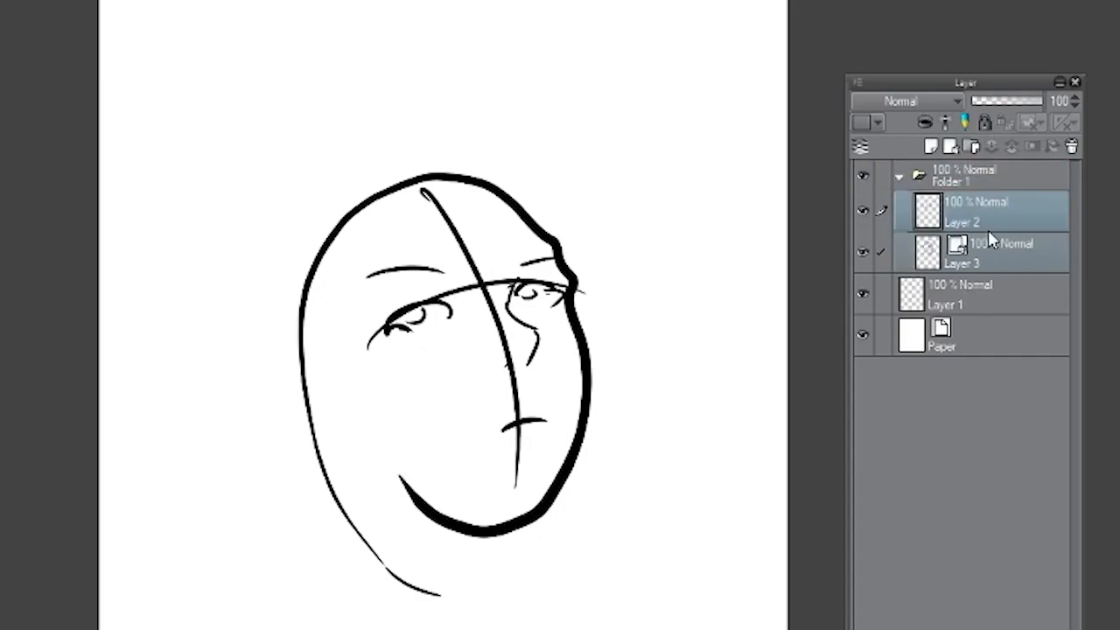
key(ctrl+z)
click(977, 295)
Step: Select Layer 2 and Layer 3 together and place both inside Folder 1
click(993, 226)
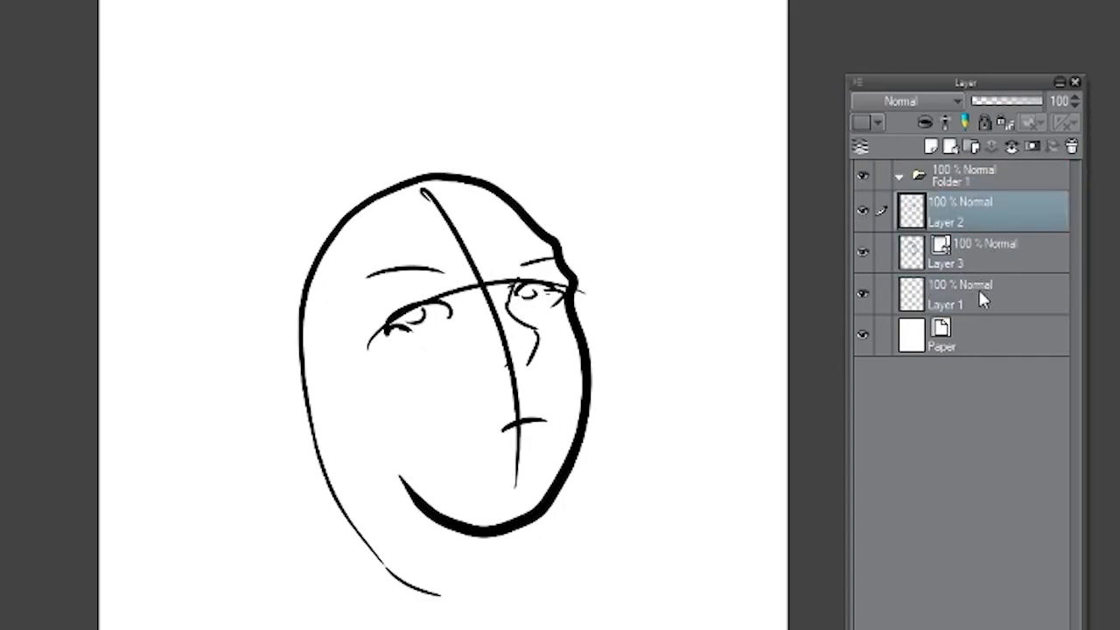
ctrl+click(994, 256)
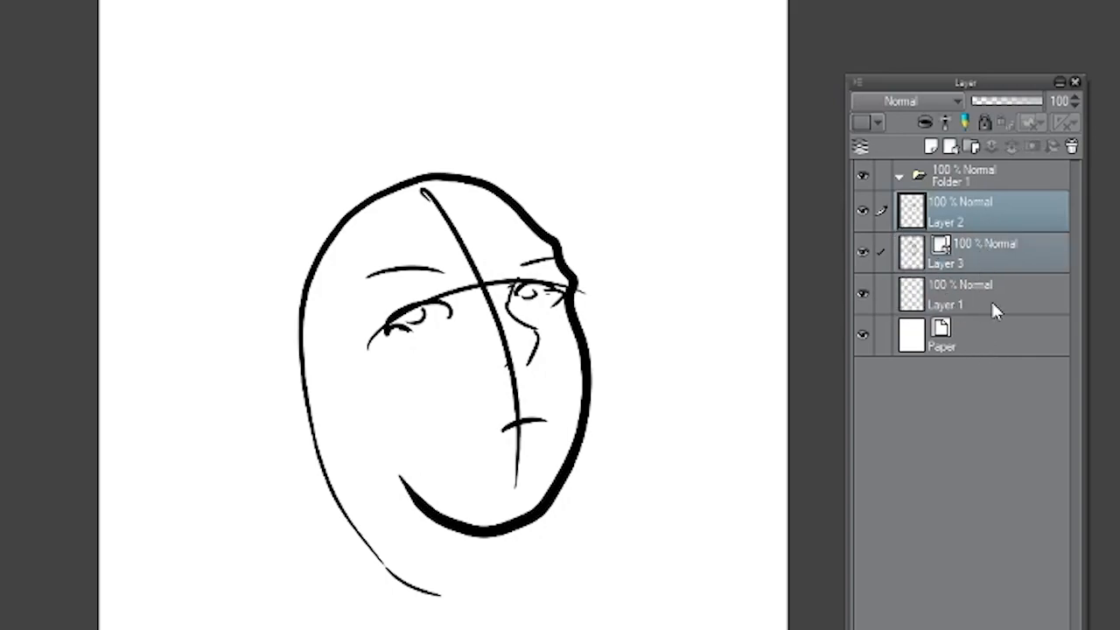
drag(1006, 218, 982, 181)
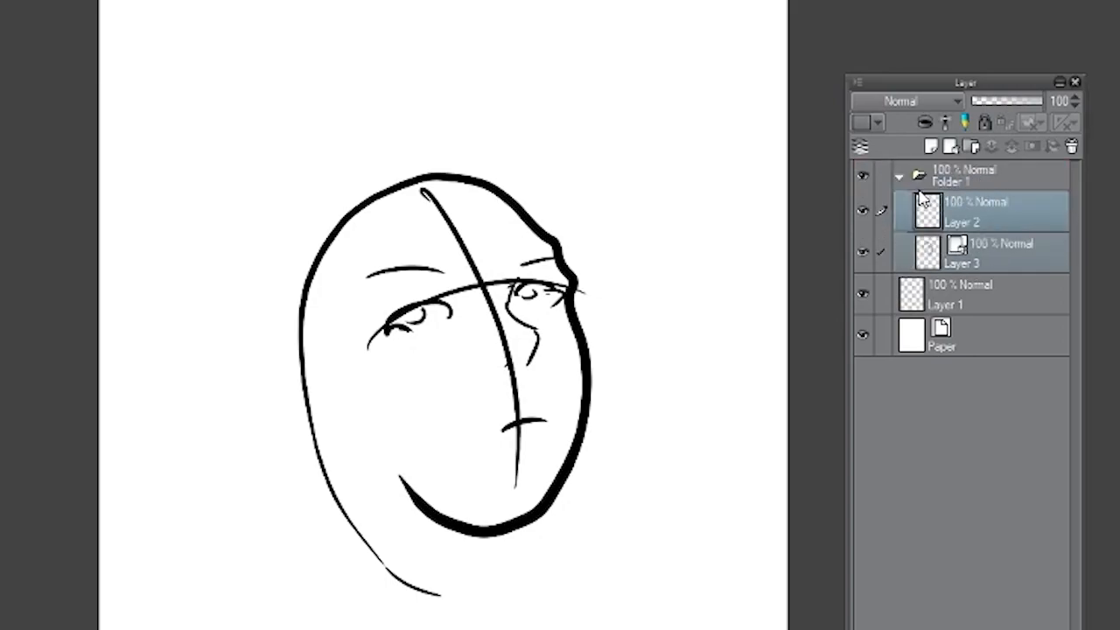
click(912, 184)
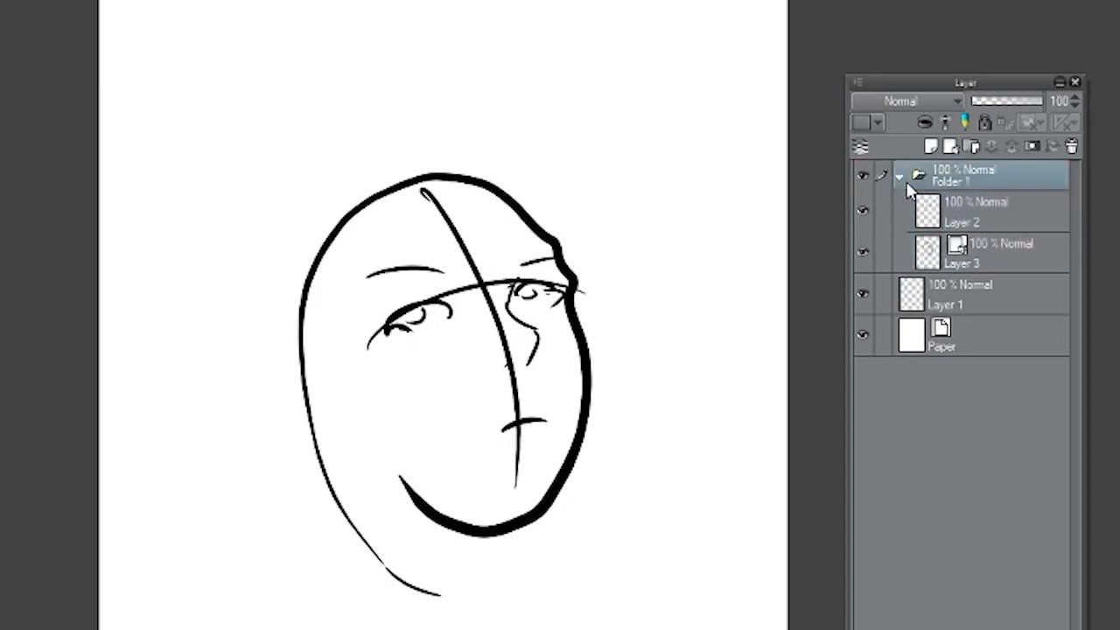
double_click(953, 183)
right_click(922, 443)
key(Escape)
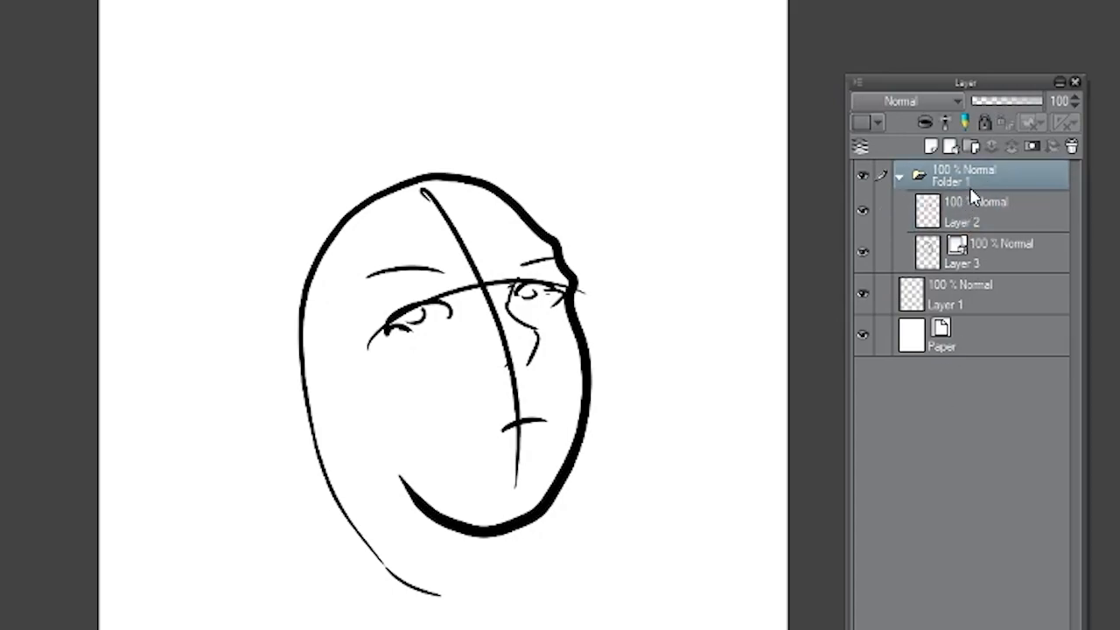
click(982, 213)
click(979, 254)
click(985, 213)
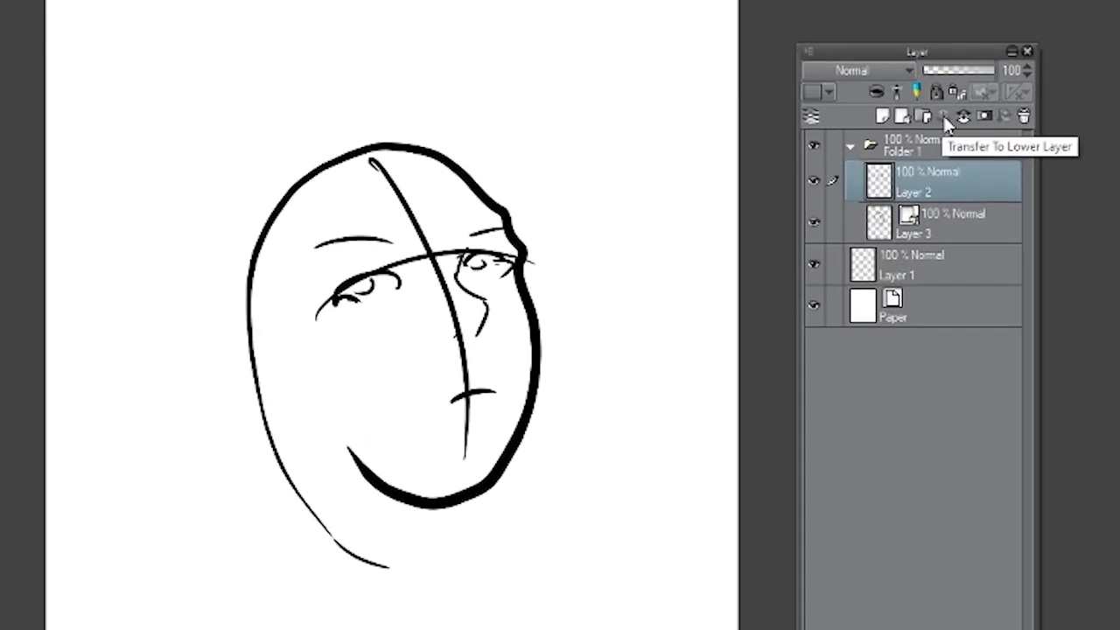
Step: Add two new raster layers above Layer 1, and collapse and hide Folder 1
click(929, 252)
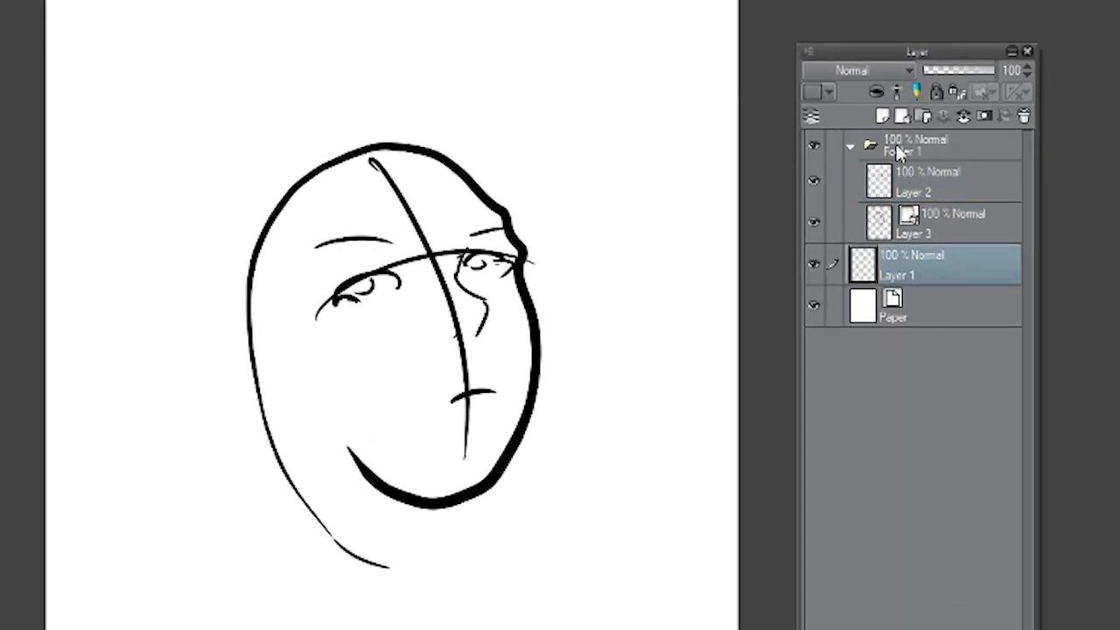
click(882, 117)
click(882, 117)
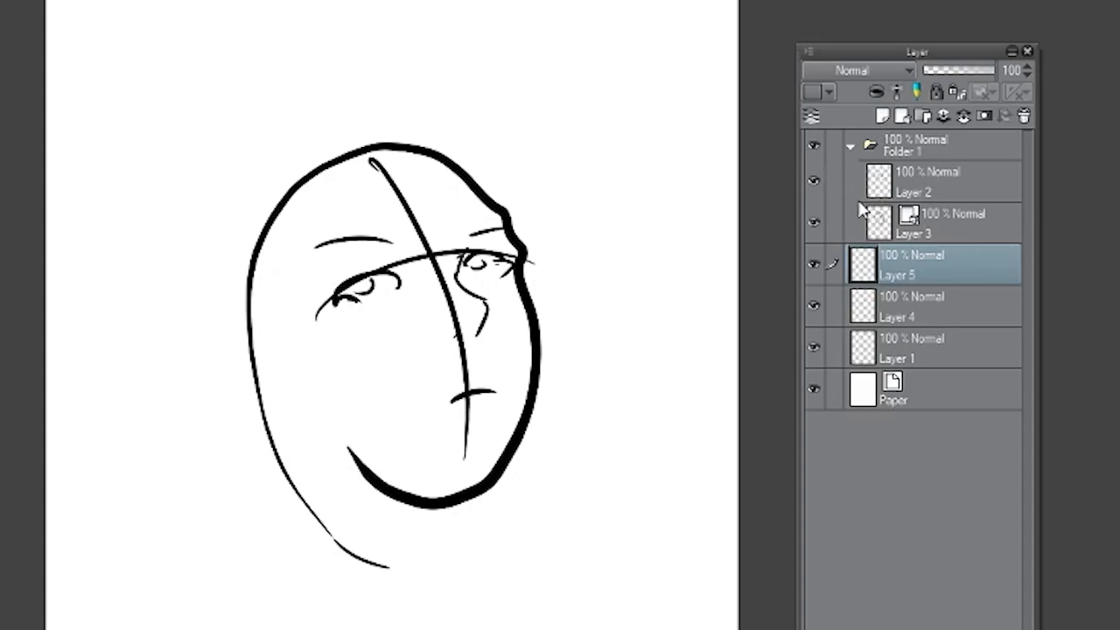
click(851, 150)
click(814, 144)
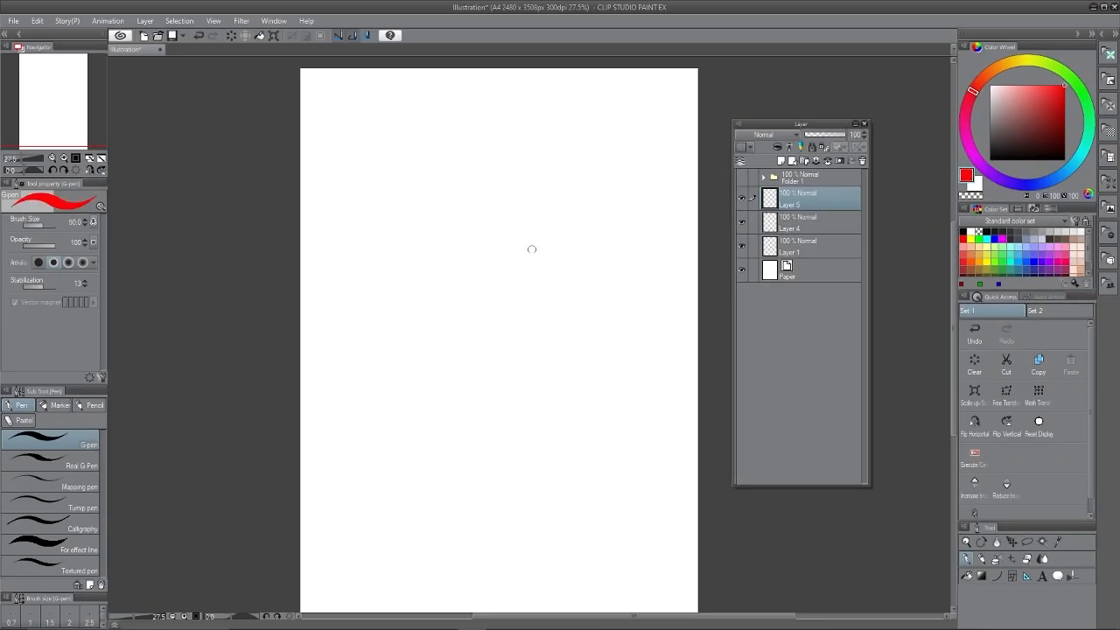
Step: Enlarge the G-pen to size 700 and paint a solid red blob on Layer 5 in the page's upper half
key(])
key(])
key(])
key(])
key(])
key(])
key(])
key(])
key(])
key(])
key(])
key(])
key(])
key(])
mouse_move(507, 232)
mouse_down()
mouse_move(490, 258)
mouse_move(442, 247)
mouse_up()
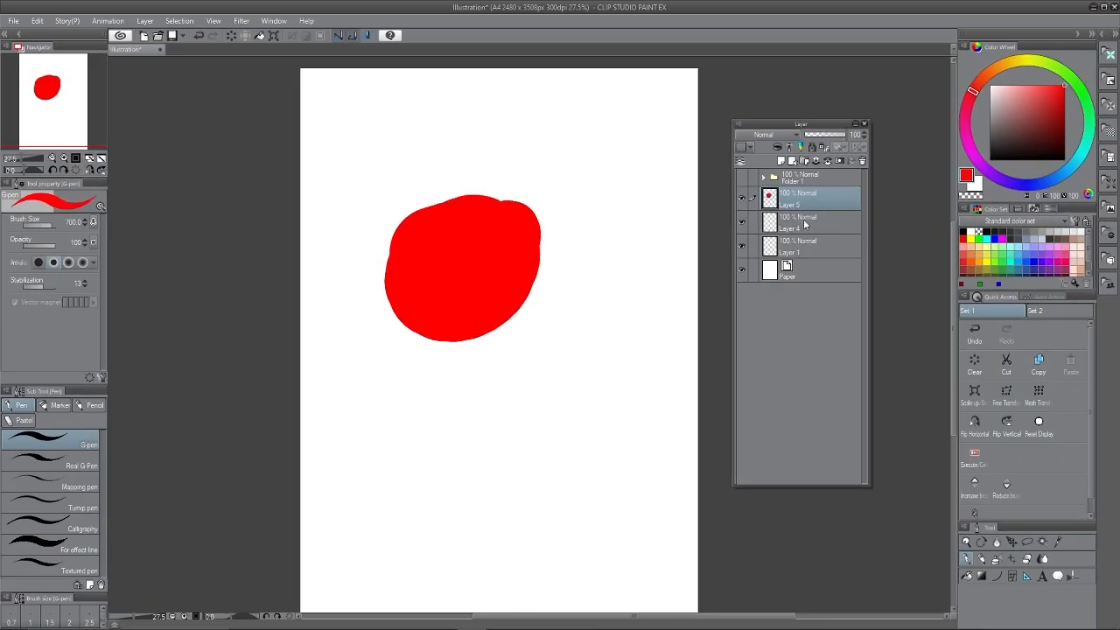
Step: Paint a larger blue blob on Layer 4, overlapping the red shape from below, and reduce the brush size to 150
click(803, 226)
click(1020, 183)
mouse_move(617, 298)
mouse_down()
mouse_move(560, 341)
mouse_move(490, 367)
mouse_up()
key([)
key([)
key([)
key([)
key([)
key([)
key([)
key([)
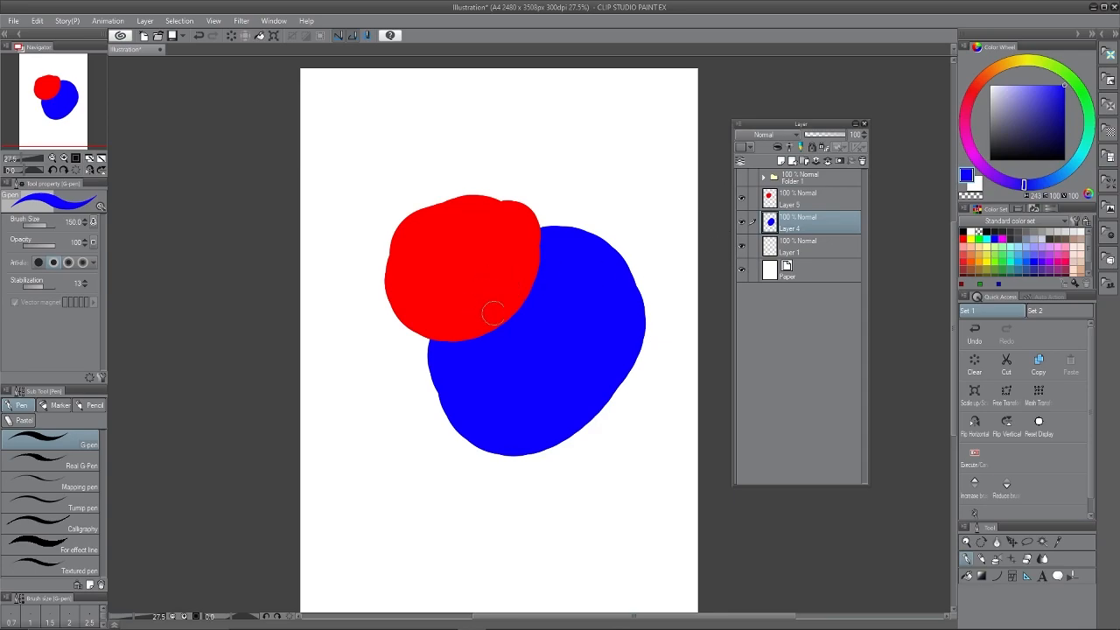
Step: Try transferring the red shape from Layer 5 down to Layer 4, and undo the transfer
click(795, 196)
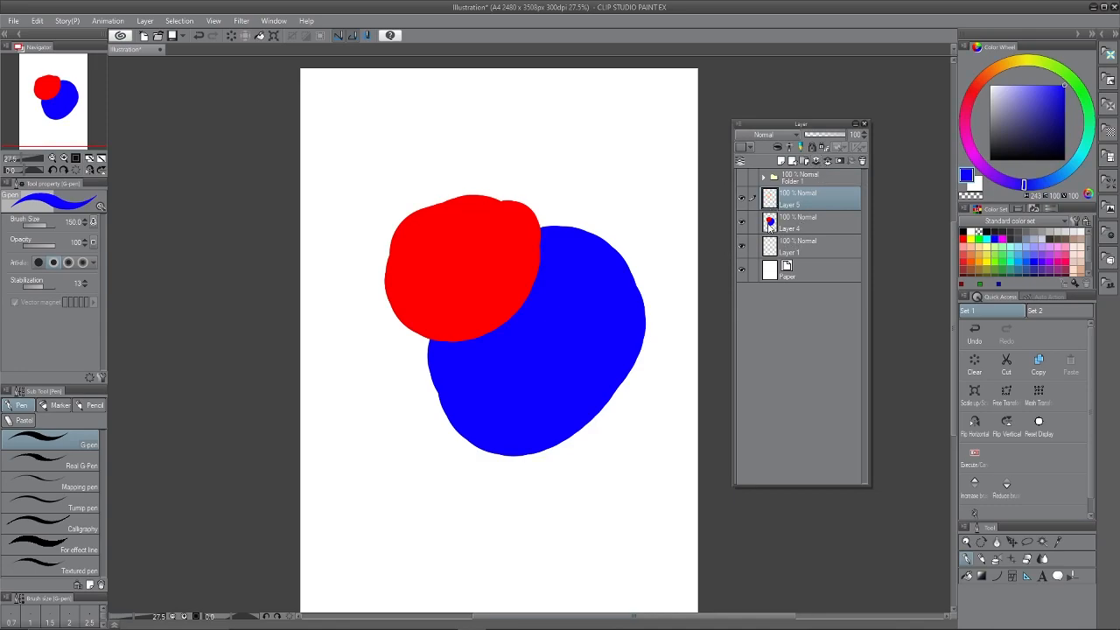
key(ctrl+z)
click(817, 163)
key(ctrl+z)
click(815, 162)
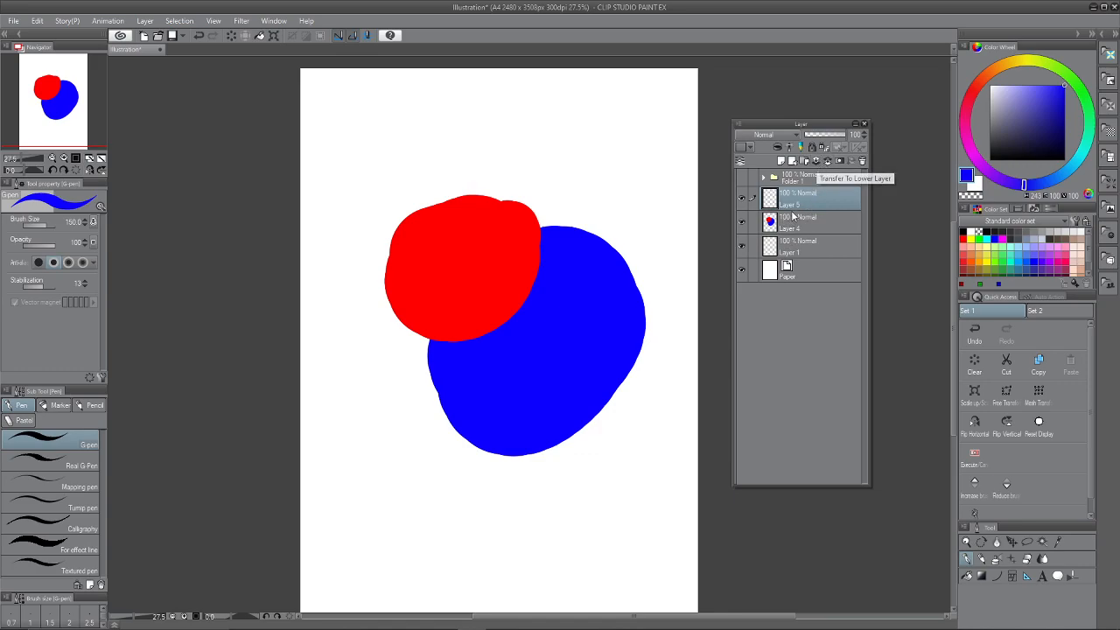
key(ctrl+z)
Step: Reduce the G-pen brush size to 30 and make Layer 5 the active layer
key(bracketleft)
key(bracketleft)
key(bracketleft)
key(bracketleft)
key(bracketleft)
key(bracketleft)
key(bracketleft)
click(803, 204)
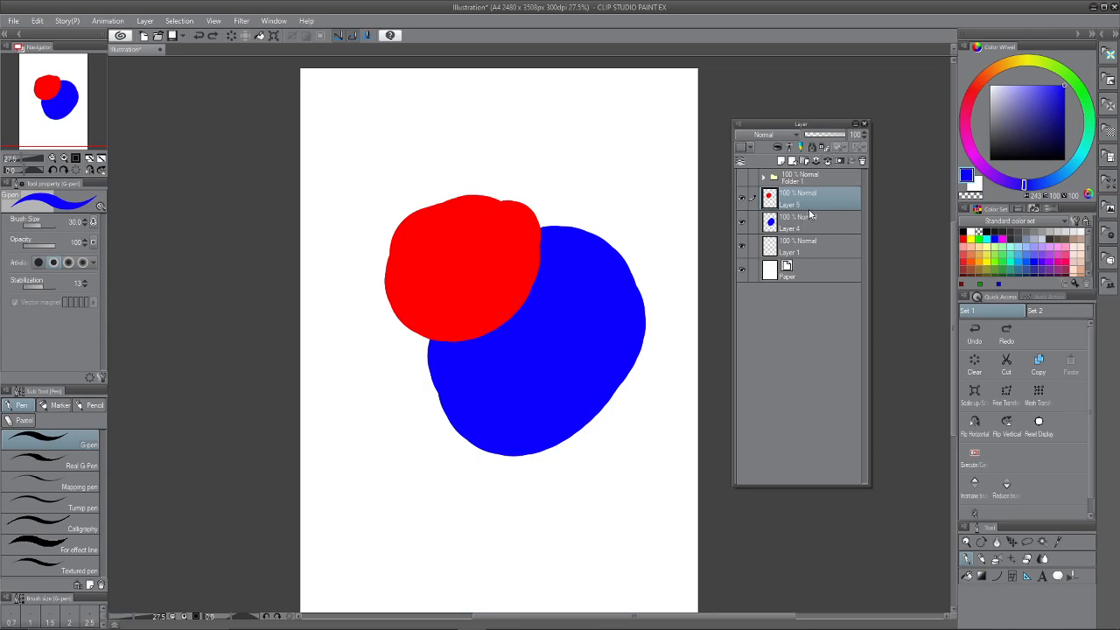
Step: Undo another trial transfer of Layer 5 and combine Layer 5 with Layer 4 below it instead
click(816, 162)
key(ctrl+z)
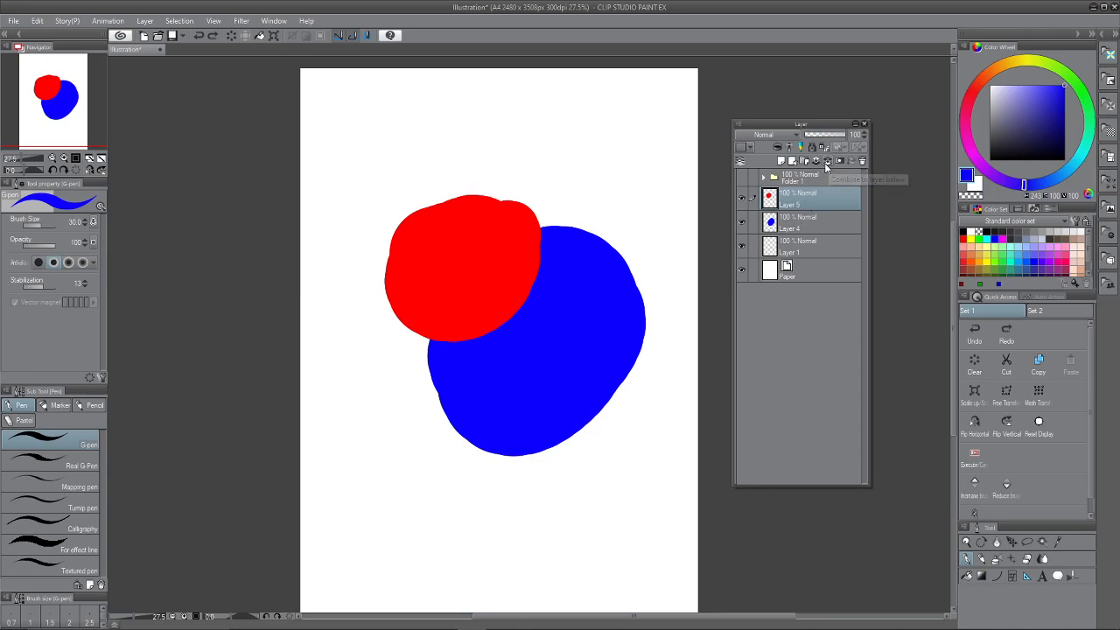
click(828, 162)
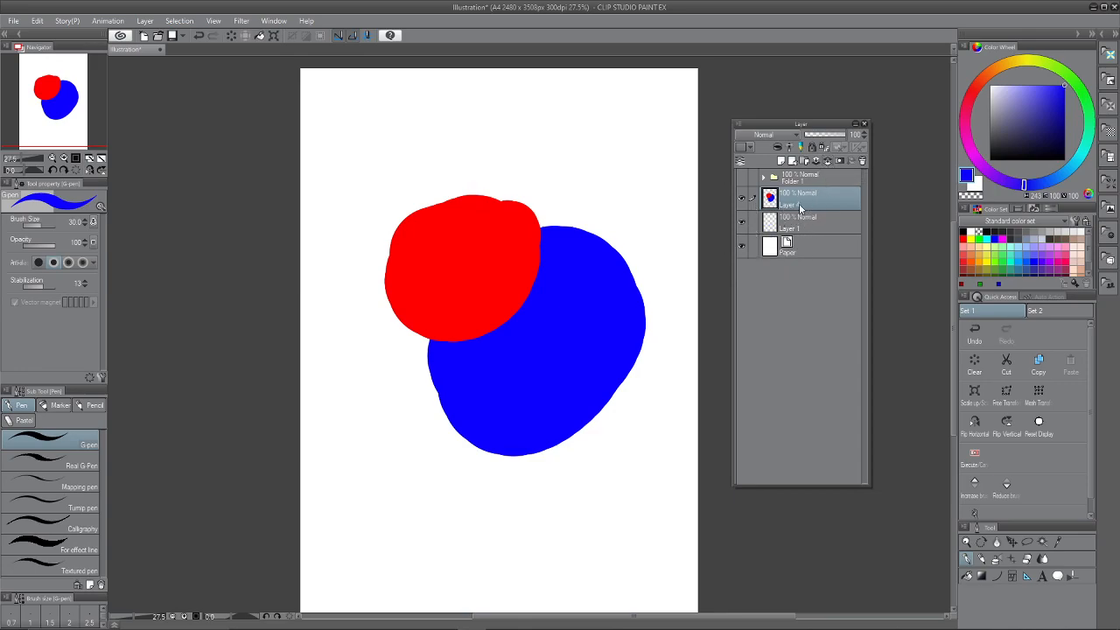
Step: Create a layer mask on Layer 4 and erase around the red and blue shapes' outer edges with the Hard eraser at size 200
click(841, 162)
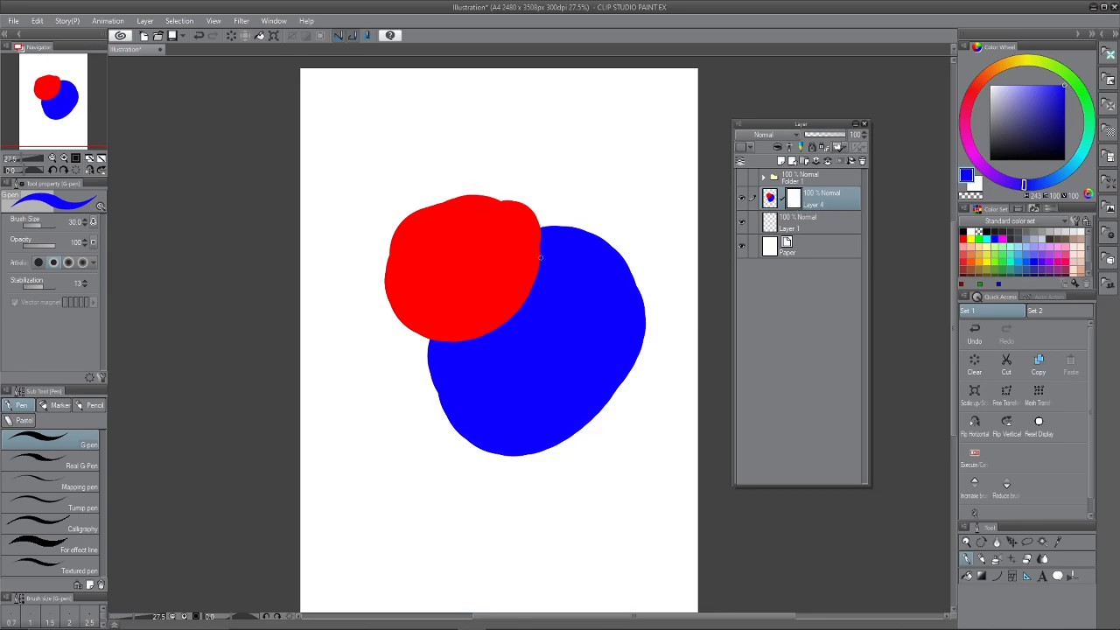
key(e)
mouse_move(494, 193)
mouse_down()
mouse_move(528, 235)
mouse_move(637, 320)
mouse_move(565, 400)
mouse_up()
key(ctrl+z)
mouse_move(604, 471)
mouse_down()
mouse_move(639, 361)
mouse_move(629, 255)
mouse_move(623, 453)
mouse_move(642, 348)
mouse_up()
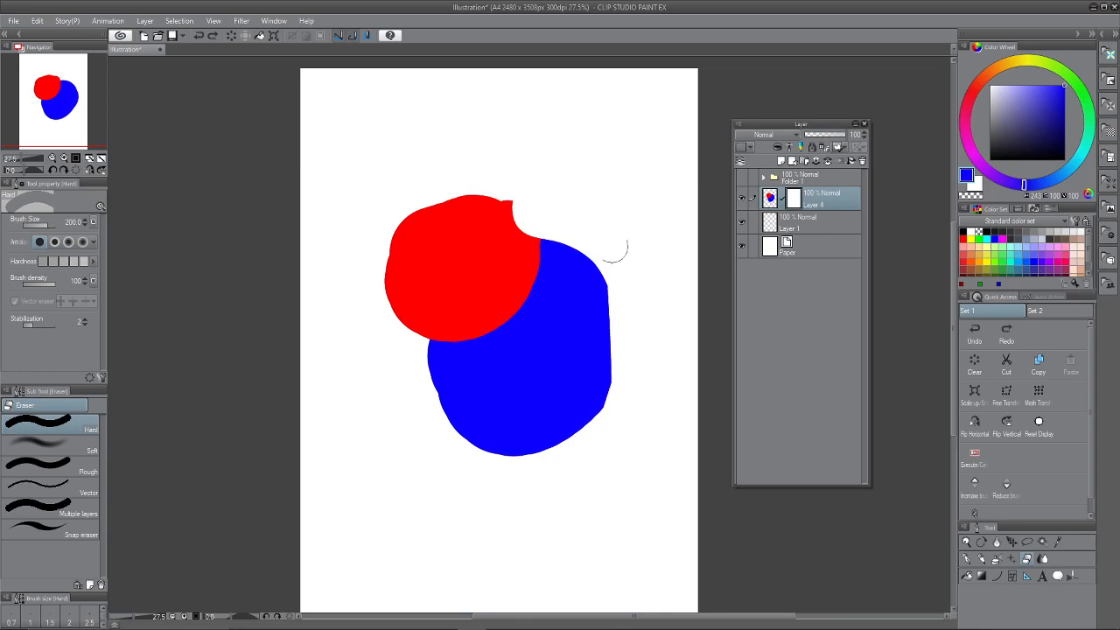
mouse_move(535, 218)
mouse_down()
mouse_move(417, 263)
mouse_move(484, 428)
mouse_up()
drag(390, 293, 465, 195)
drag(404, 254, 436, 185)
drag(424, 408, 621, 398)
drag(490, 470, 528, 462)
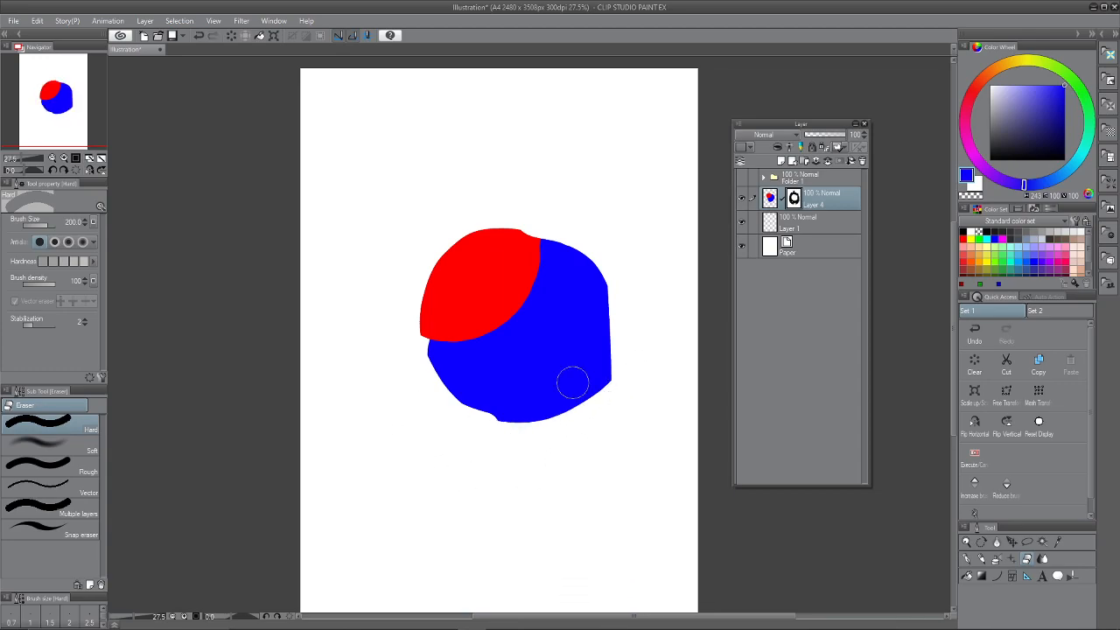
Step: Enlarge the Hard eraser to 500 and mask out the remaining red and blue area on Layer 4
key(])
key(])
key(])
key(])
mouse_move(405, 380)
mouse_down()
mouse_move(453, 440)
mouse_move(598, 456)
mouse_move(434, 468)
mouse_move(390, 368)
mouse_move(502, 175)
mouse_move(379, 309)
mouse_move(488, 467)
mouse_move(431, 230)
mouse_move(629, 366)
mouse_move(412, 414)
mouse_move(595, 285)
mouse_move(368, 293)
mouse_move(553, 481)
mouse_move(554, 364)
mouse_move(477, 269)
mouse_move(512, 412)
mouse_up()
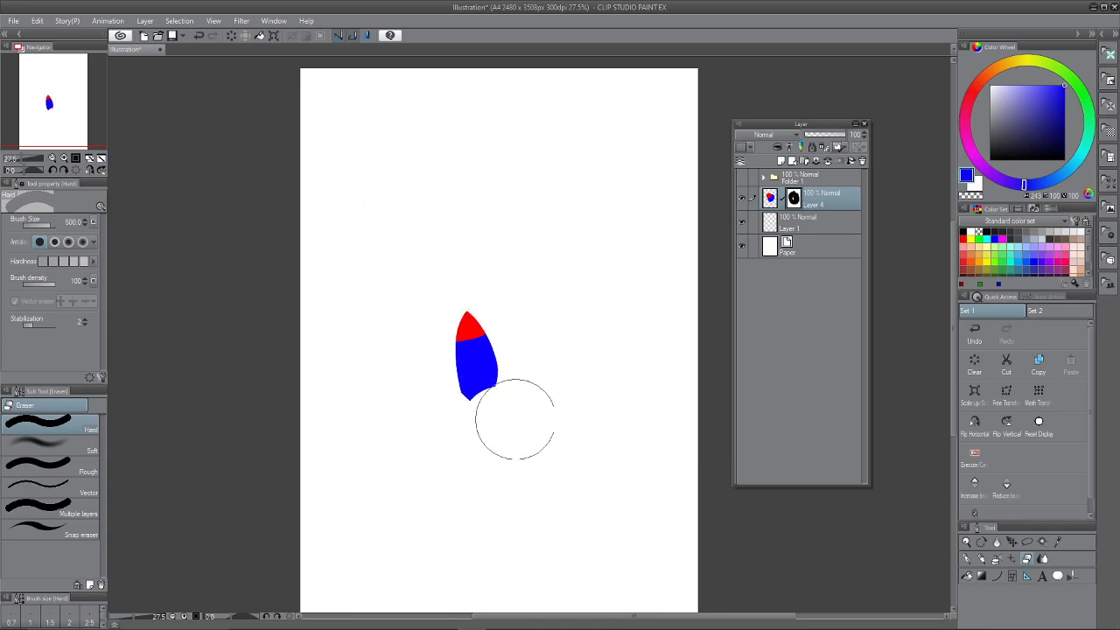
mouse_move(499, 317)
mouse_down()
mouse_move(448, 427)
mouse_move(560, 423)
mouse_move(522, 393)
mouse_move(515, 416)
mouse_move(492, 394)
mouse_move(498, 283)
mouse_up()
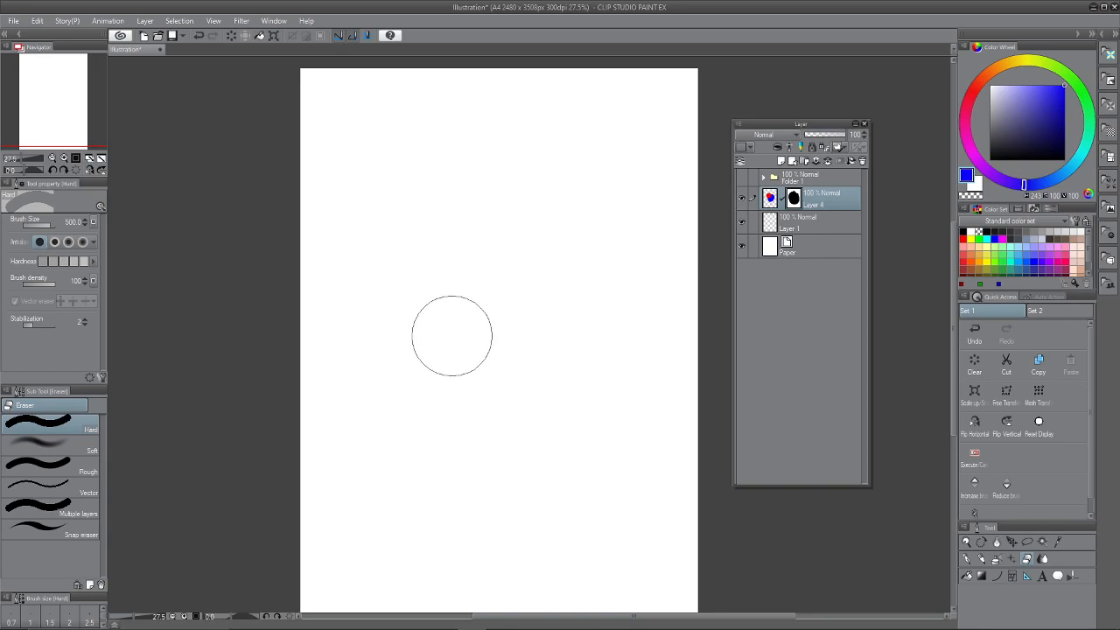
Step: Try painting on Layer 4's mask with the G-pen, and undo the stroke
key(p)
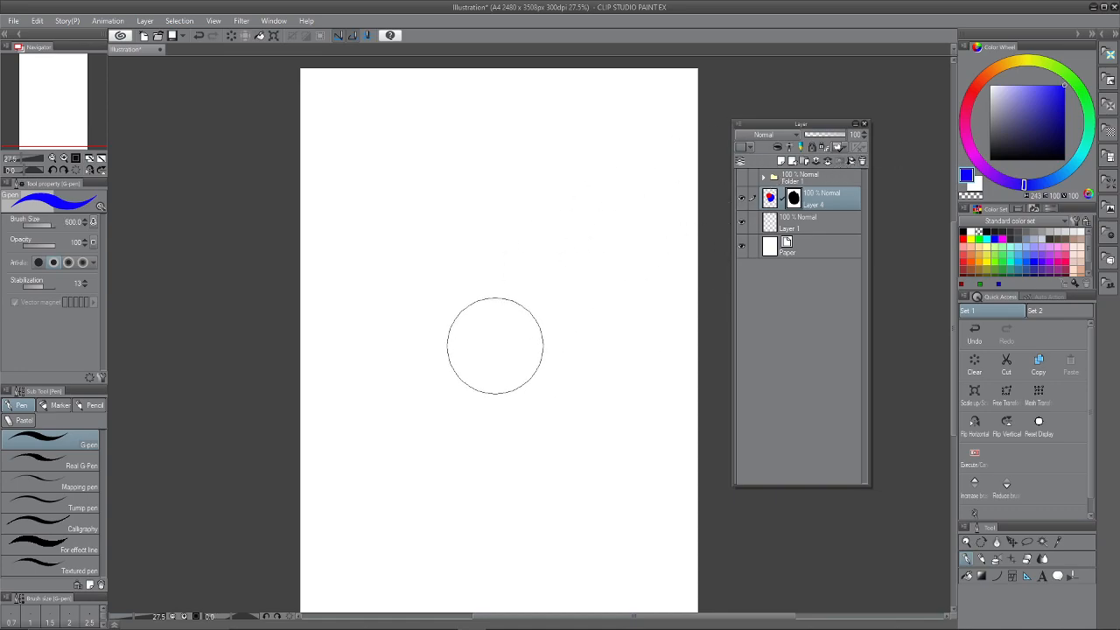
mouse_move(488, 309)
mouse_down()
mouse_move(488, 359)
mouse_move(532, 377)
mouse_move(548, 340)
mouse_move(525, 258)
mouse_move(490, 372)
mouse_up()
key(ctrl+z)
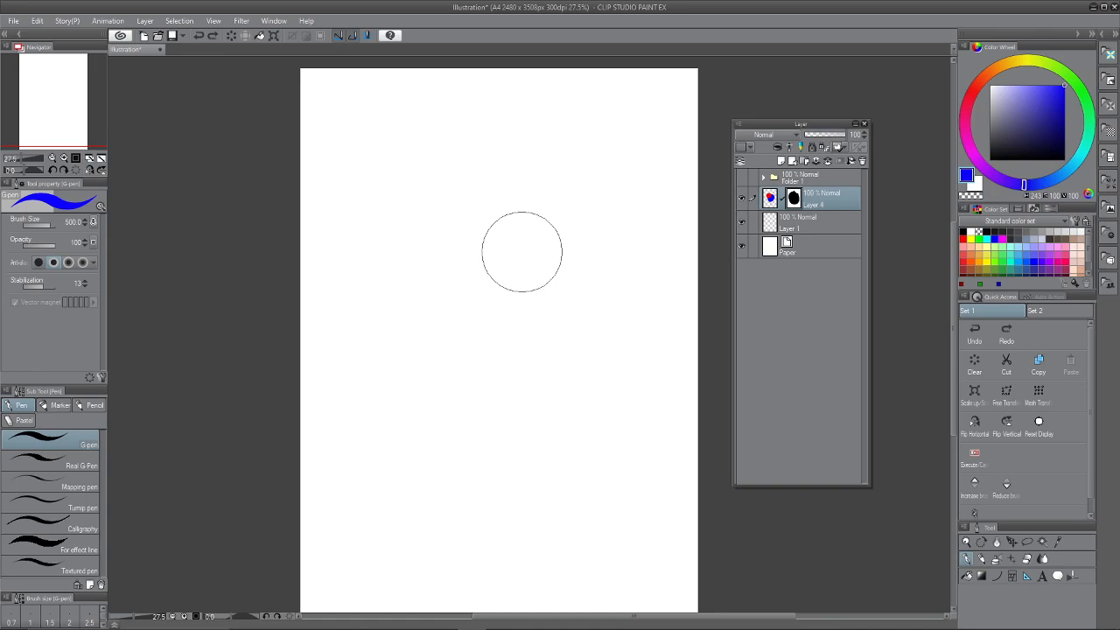
Step: Paint on Layer 4's mask with the Watercolor brush at size 500 to partly reveal the upper red shape
key(b)
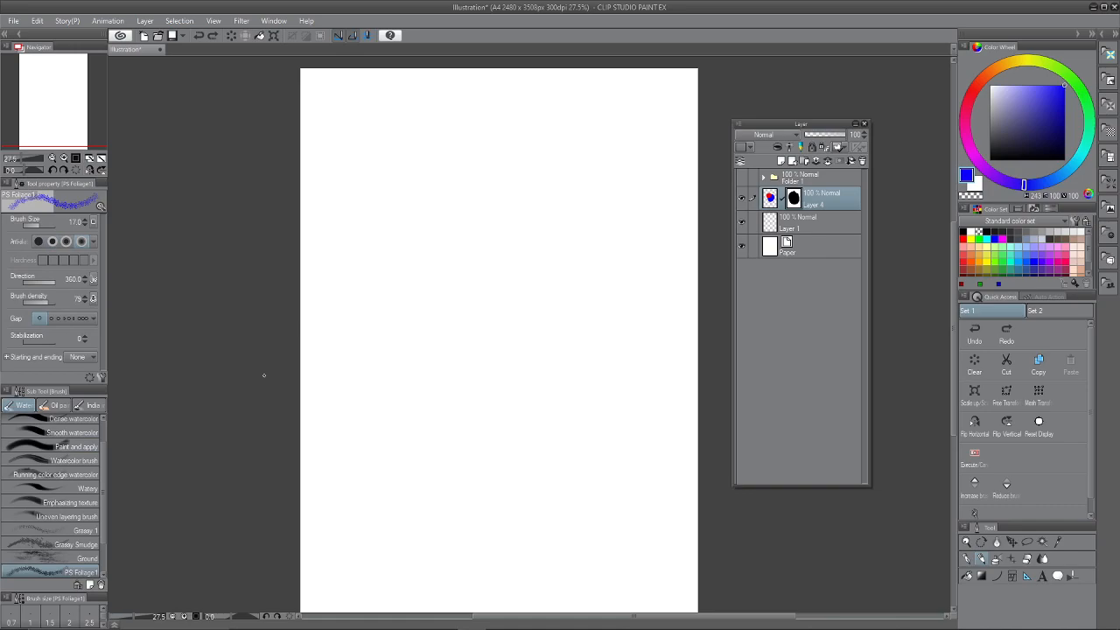
click(63, 463)
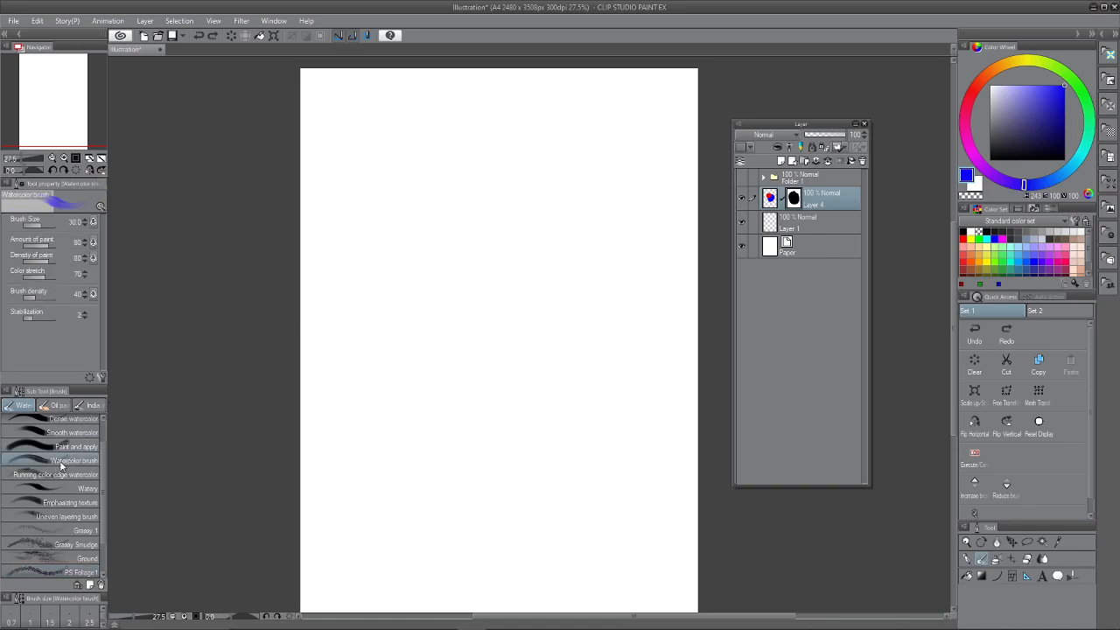
key(])
key(])
key(])
key(])
key(])
key(])
key(])
key(])
key(])
key(])
key(])
key(])
mouse_move(529, 188)
mouse_down()
mouse_move(350, 300)
mouse_move(550, 195)
mouse_up()
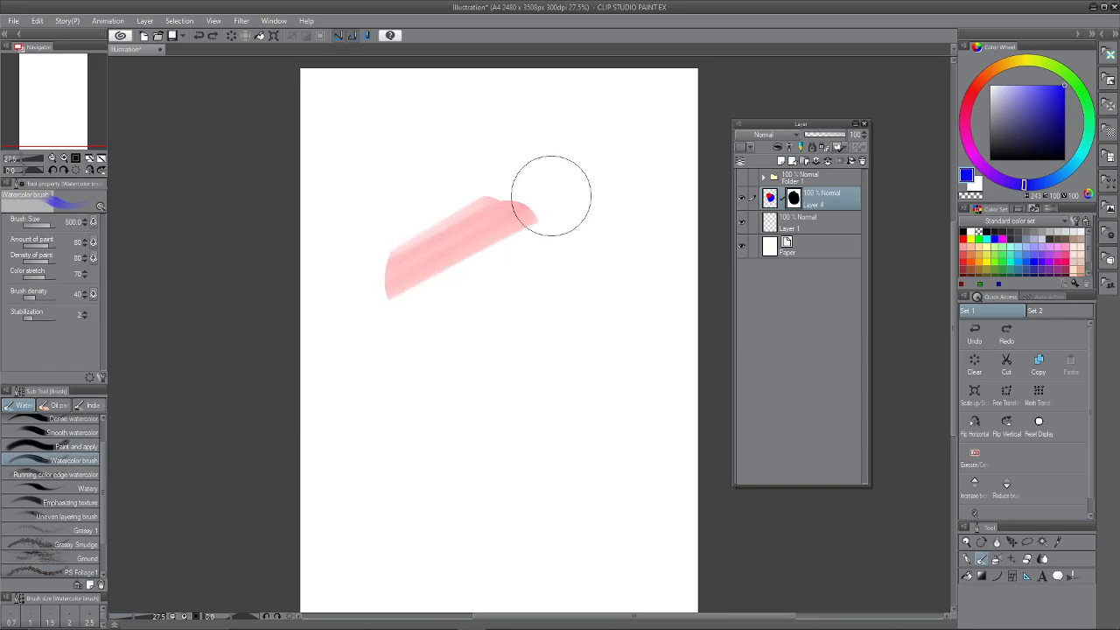
Step: Paint further Watercolor brush strokes on Layer 4's mask to reveal more of the red shape and part of the blue shape
drag(496, 231, 500, 235)
mouse_move(467, 270)
mouse_down()
mouse_move(600, 218)
mouse_move(373, 358)
mouse_move(410, 325)
mouse_move(599, 223)
mouse_move(408, 305)
mouse_move(376, 340)
mouse_move(633, 237)
mouse_move(638, 270)
mouse_move(411, 402)
mouse_move(633, 280)
mouse_move(580, 300)
mouse_move(576, 266)
mouse_up()
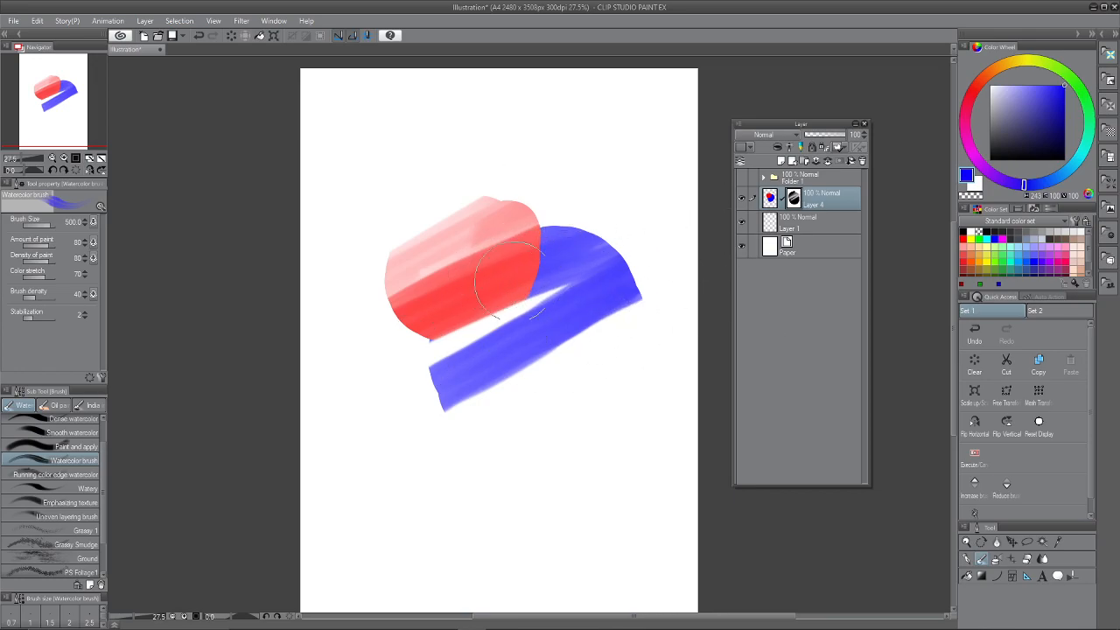
Step: Paint on Layer 4's mask with the Smooth watercolor brush at size 400 to reveal the rest of the red and blue shapes
click(67, 434)
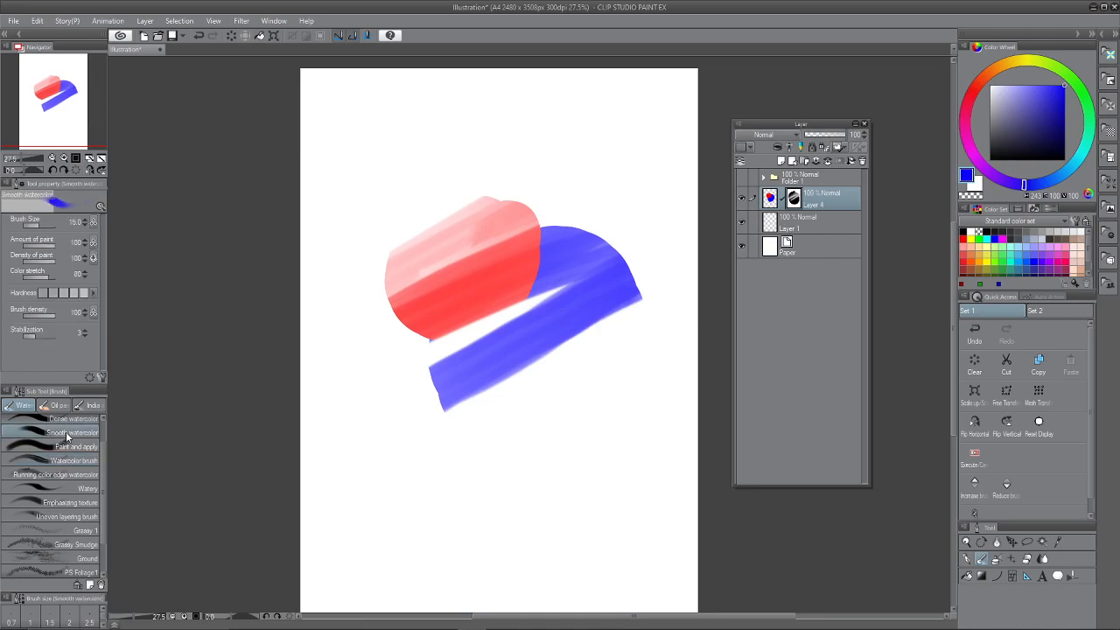
key(bracketright)
key(bracketright)
key(bracketright)
key(bracketright)
key(bracketright)
key(bracketright)
key(bracketright)
key(bracketright)
key(bracketright)
key(bracketright)
key(bracketright)
key(bracketright)
key(bracketright)
key(bracketright)
key(bracketright)
key(bracketright)
mouse_move(465, 322)
mouse_down()
mouse_move(555, 274)
mouse_move(433, 357)
mouse_move(646, 305)
mouse_move(469, 430)
mouse_move(595, 382)
mouse_move(682, 367)
mouse_move(527, 457)
mouse_move(465, 433)
mouse_move(594, 337)
mouse_move(458, 337)
mouse_move(416, 323)
mouse_move(482, 234)
mouse_move(540, 190)
mouse_move(498, 199)
mouse_move(521, 191)
mouse_move(470, 229)
mouse_move(440, 194)
mouse_up()
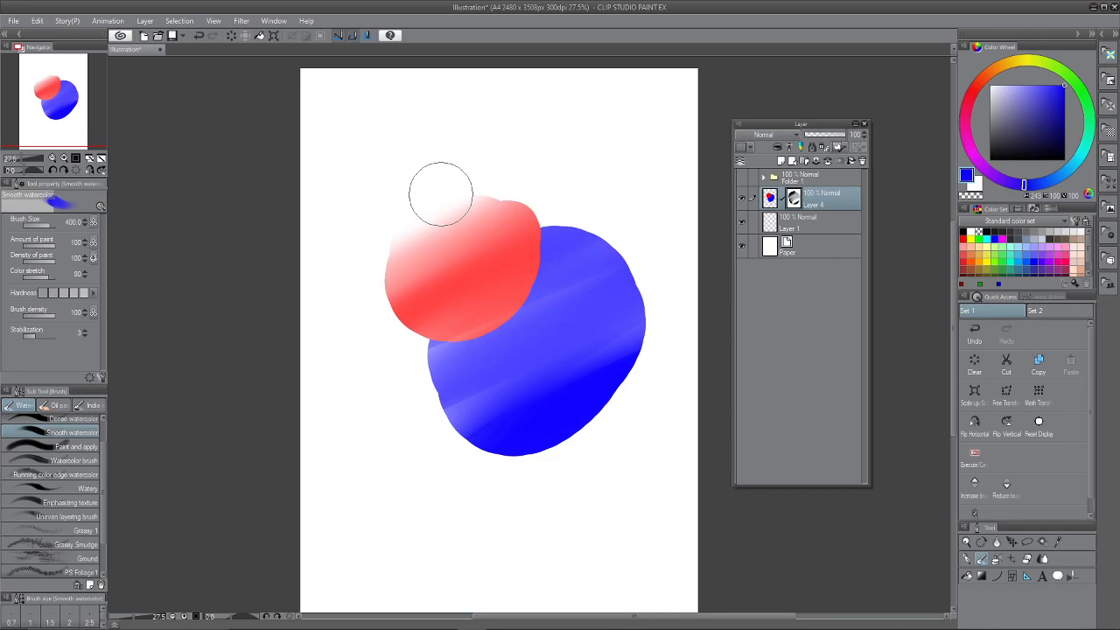
mouse_move(441, 194)
mouse_down()
mouse_move(482, 232)
mouse_move(411, 222)
mouse_move(355, 265)
mouse_move(393, 231)
mouse_move(499, 187)
mouse_move(558, 179)
mouse_move(513, 234)
mouse_move(383, 314)
mouse_move(351, 296)
mouse_move(402, 238)
mouse_up()
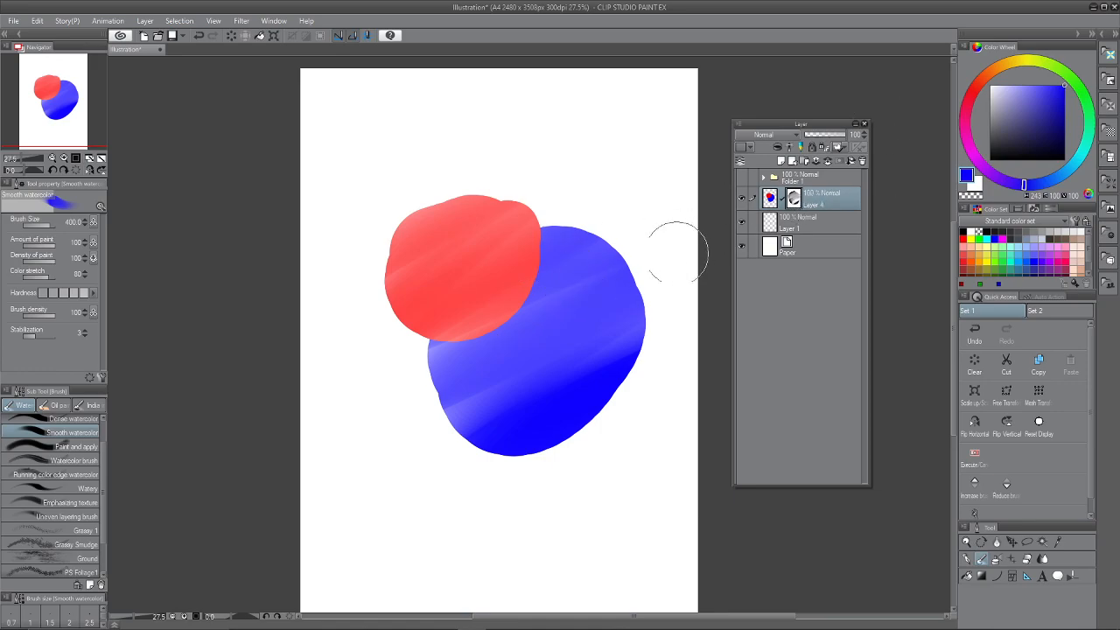
mouse_move(438, 385)
mouse_down()
mouse_move(538, 337)
mouse_move(538, 400)
mouse_up()
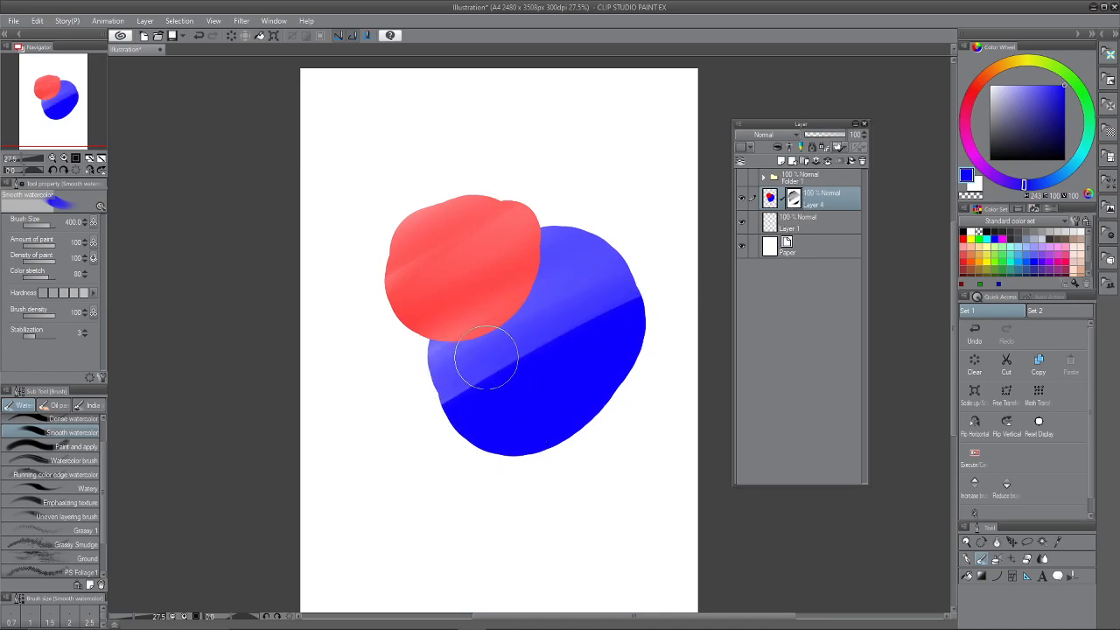
Step: Hide all of Layer 4's red and blue artwork again by erasing on its mask with the Hard eraser at size 500
key(e)
mouse_move(342, 275)
mouse_down()
mouse_move(347, 326)
mouse_move(492, 429)
mouse_up()
key(Delete)
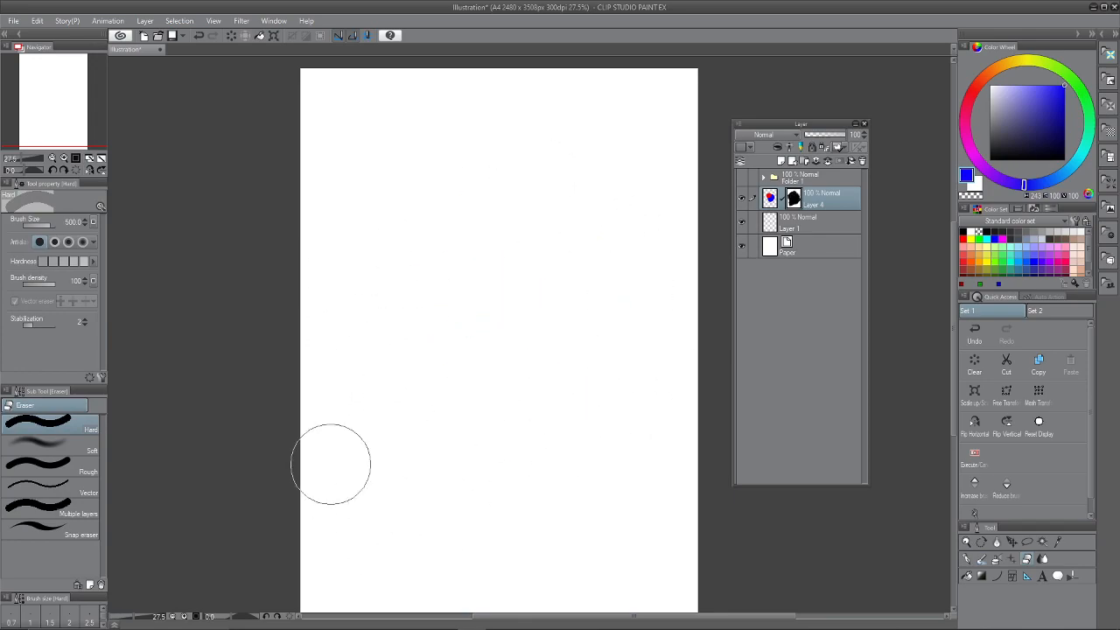
Step: Reveal both shapes fully by painting on Layer 4's mask with the G-pen at size 500, and delete the layer mask
key(p)
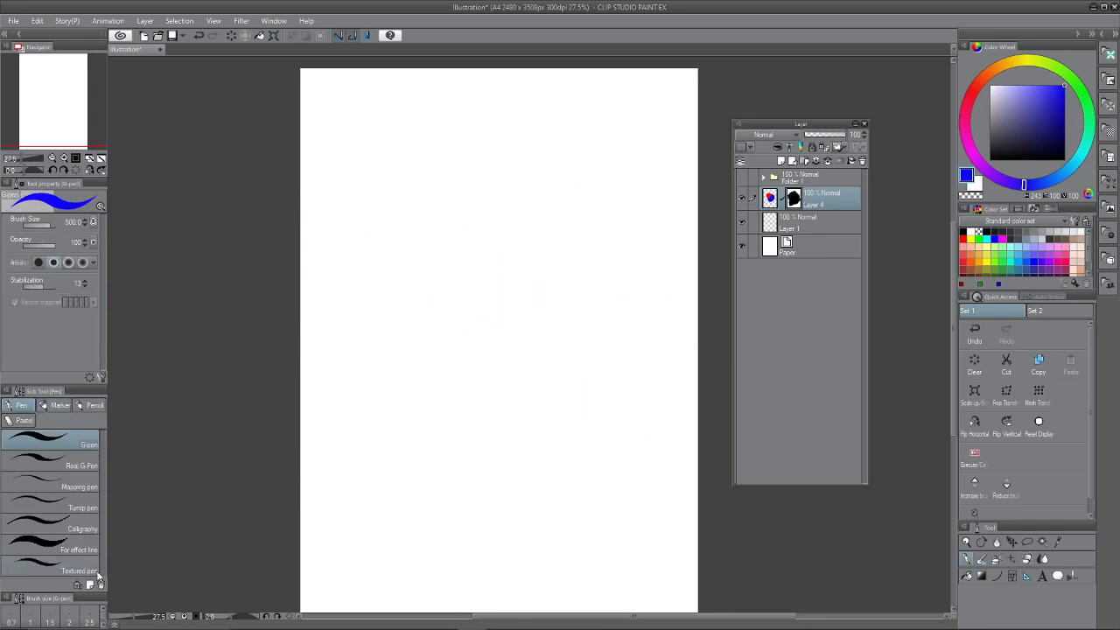
key(p)
key(p)
key(p)
key(p)
key(p)
key(p)
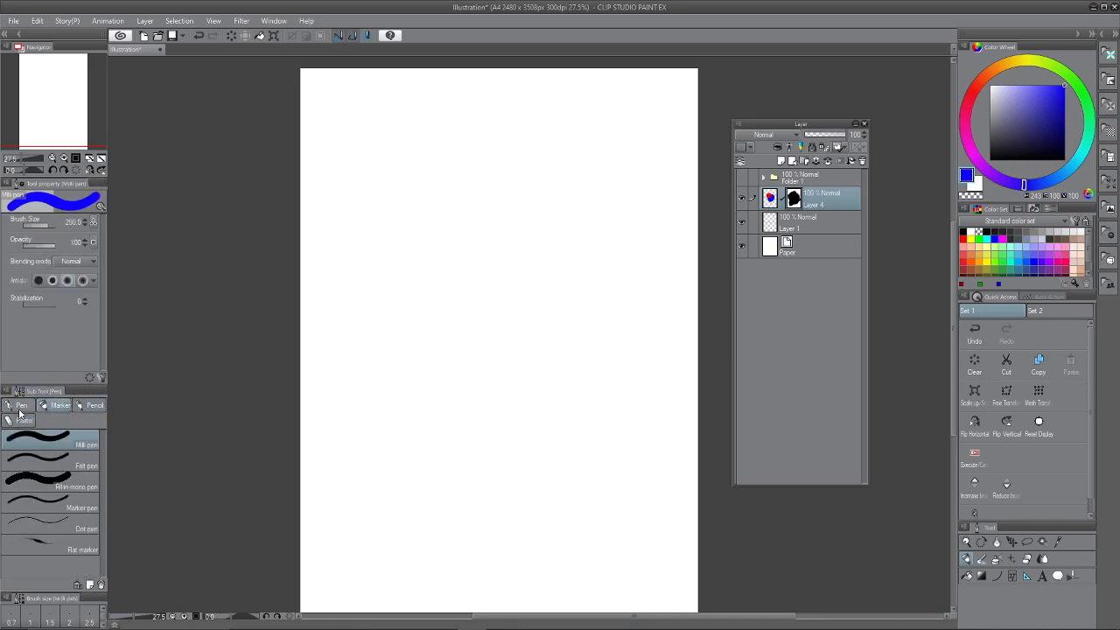
key(p)
key(p)
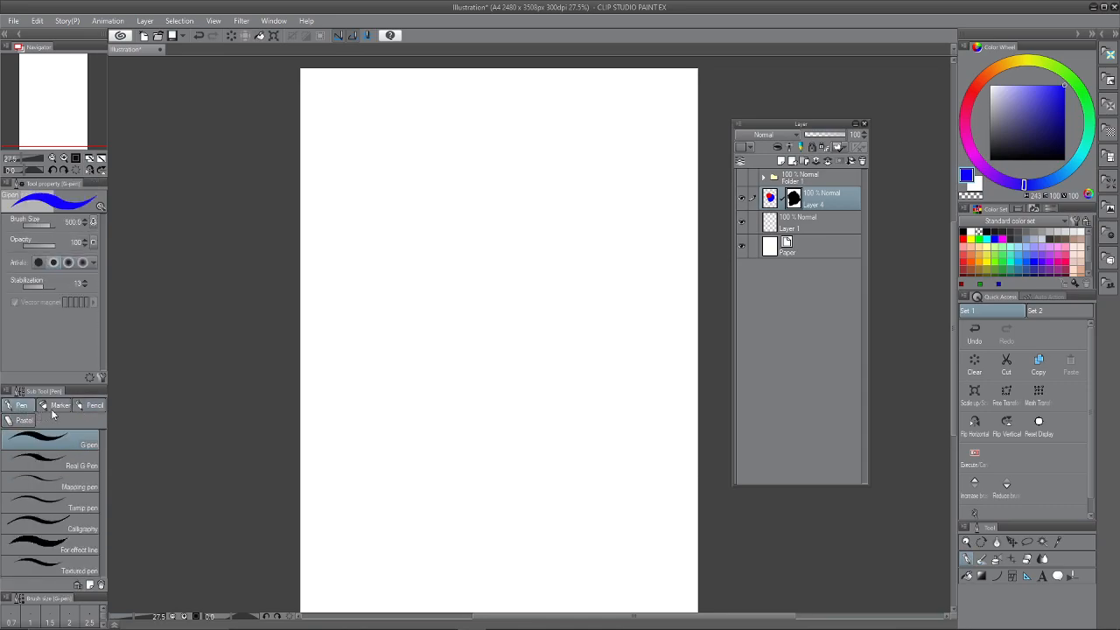
mouse_move(483, 260)
mouse_down()
mouse_move(551, 231)
mouse_move(512, 212)
mouse_move(353, 317)
mouse_up()
key(ctrl+z)
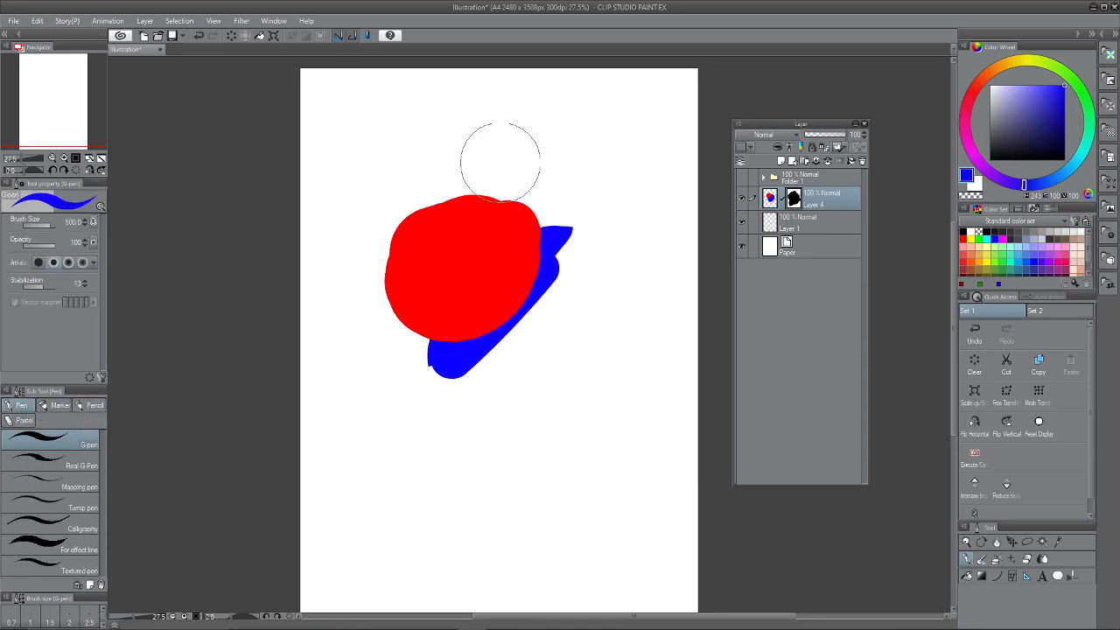
mouse_move(403, 363)
mouse_down()
mouse_move(419, 415)
mouse_move(586, 312)
mouse_move(617, 312)
mouse_move(608, 350)
mouse_move(651, 326)
mouse_move(630, 366)
mouse_move(639, 277)
mouse_move(649, 338)
mouse_move(622, 373)
mouse_up()
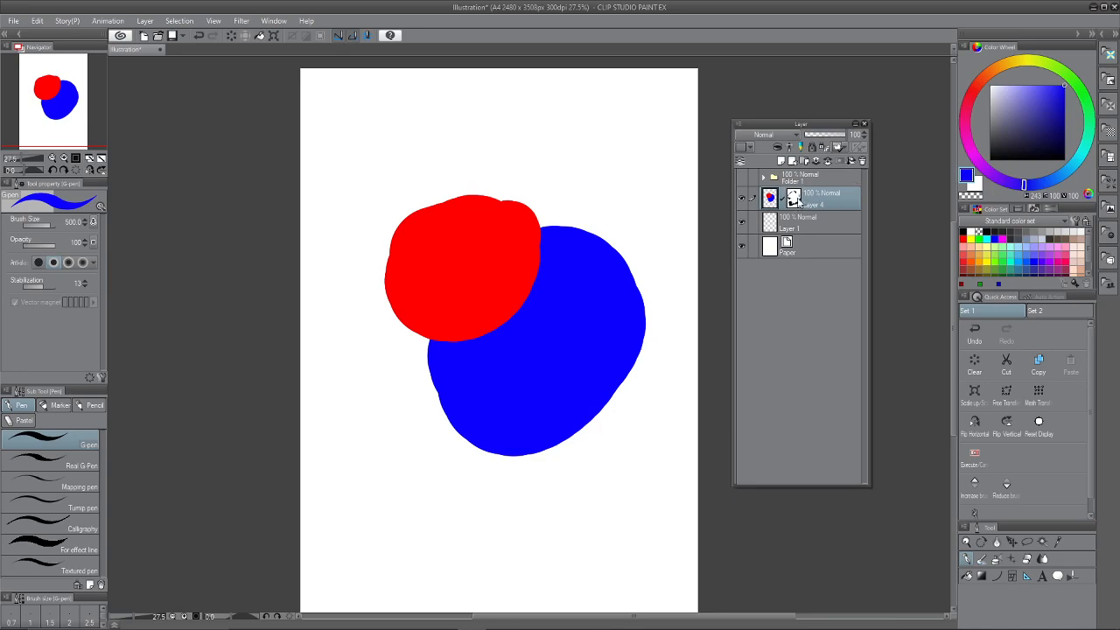
click(853, 163)
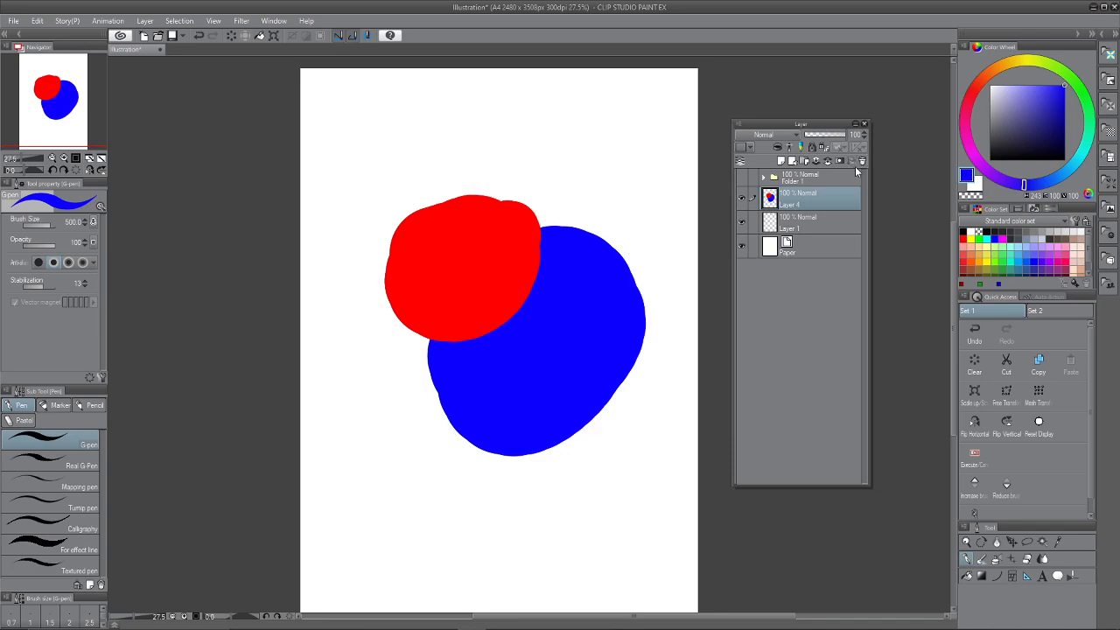
click(831, 221)
click(824, 205)
click(825, 218)
click(827, 201)
click(806, 223)
click(813, 209)
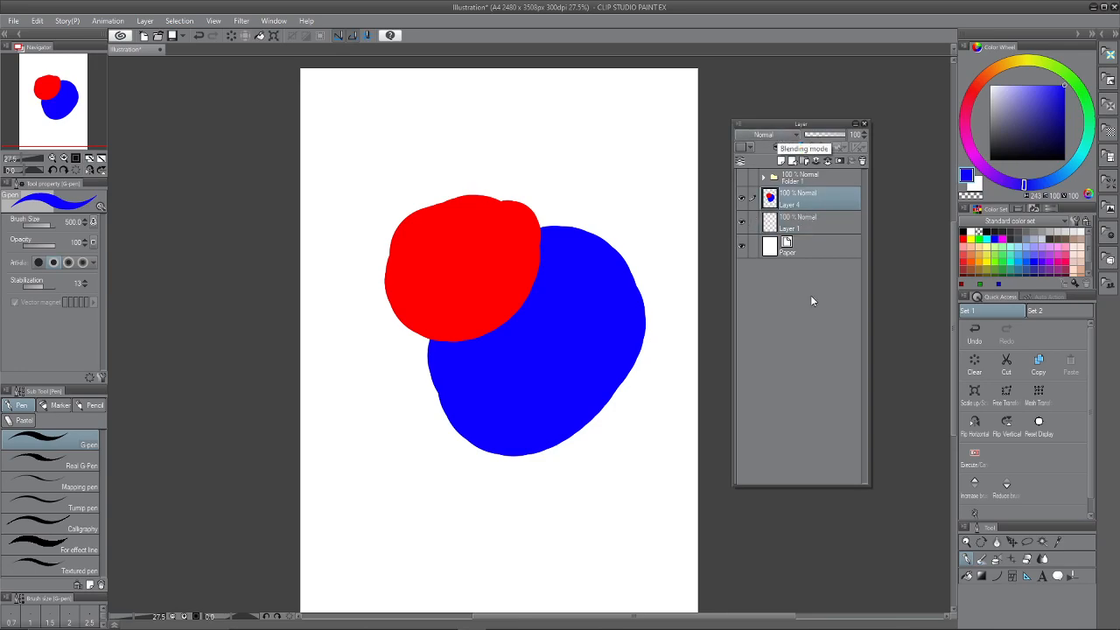
click(809, 221)
click(815, 199)
click(823, 226)
click(823, 202)
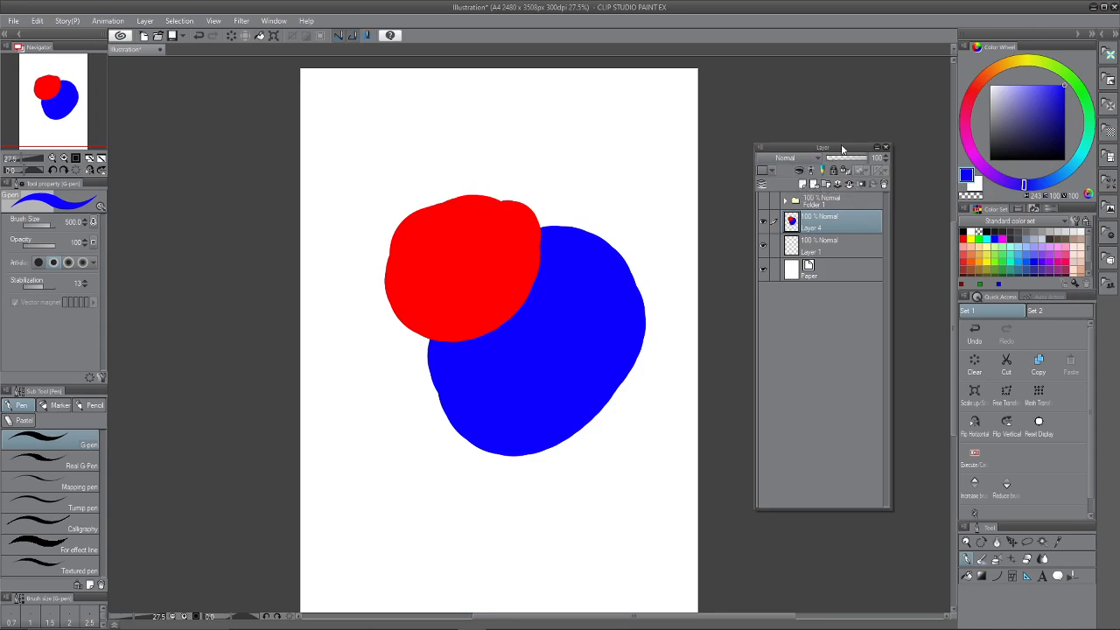
drag(845, 149, 853, 139)
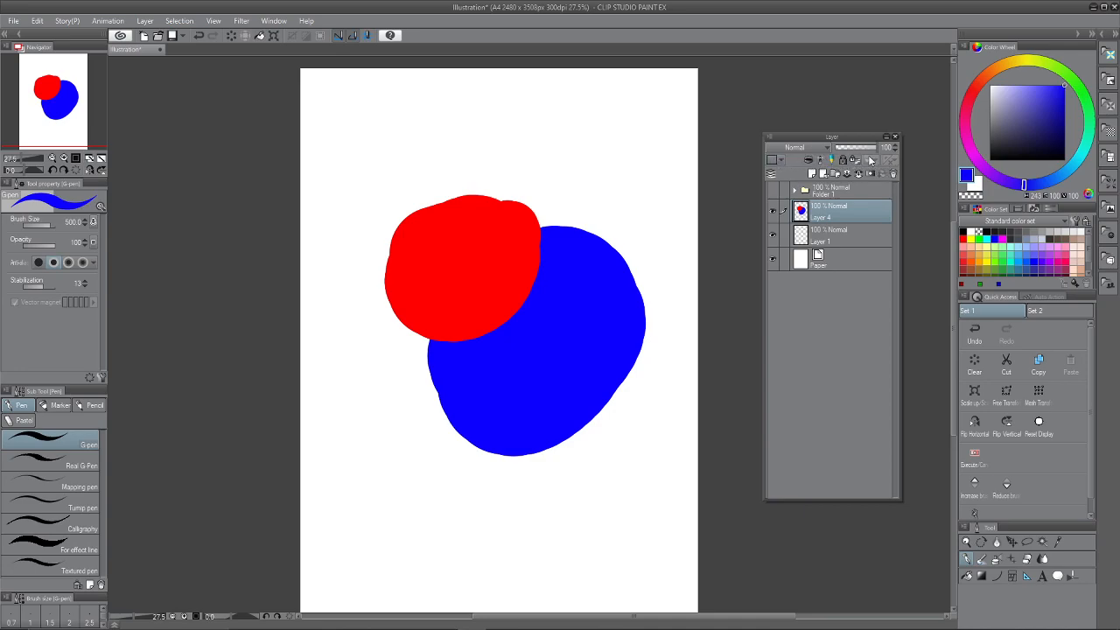
drag(844, 144, 851, 161)
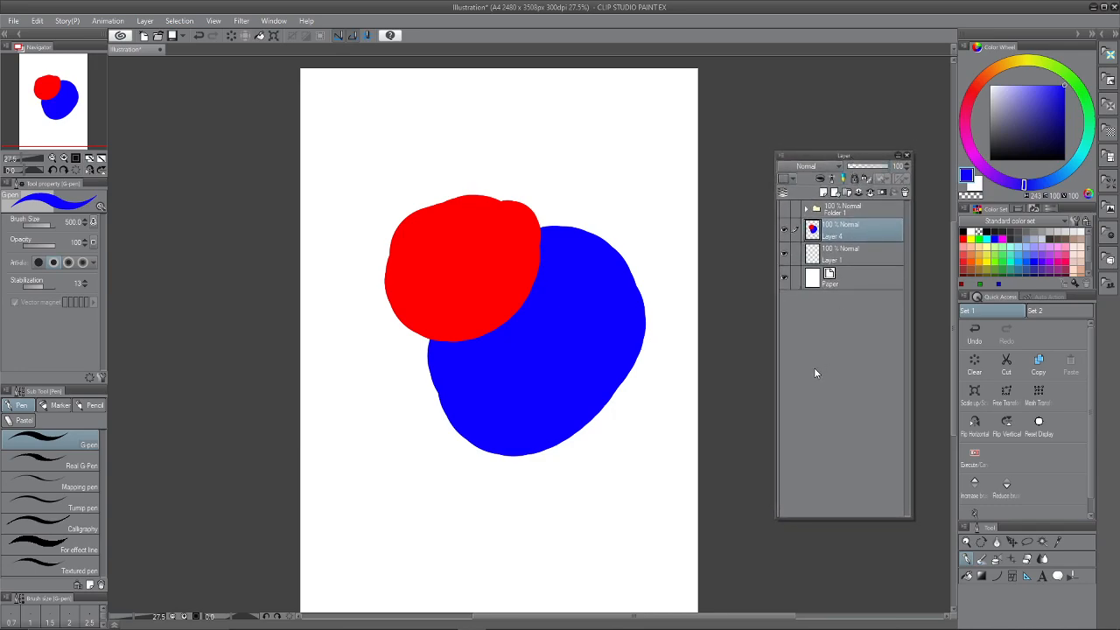